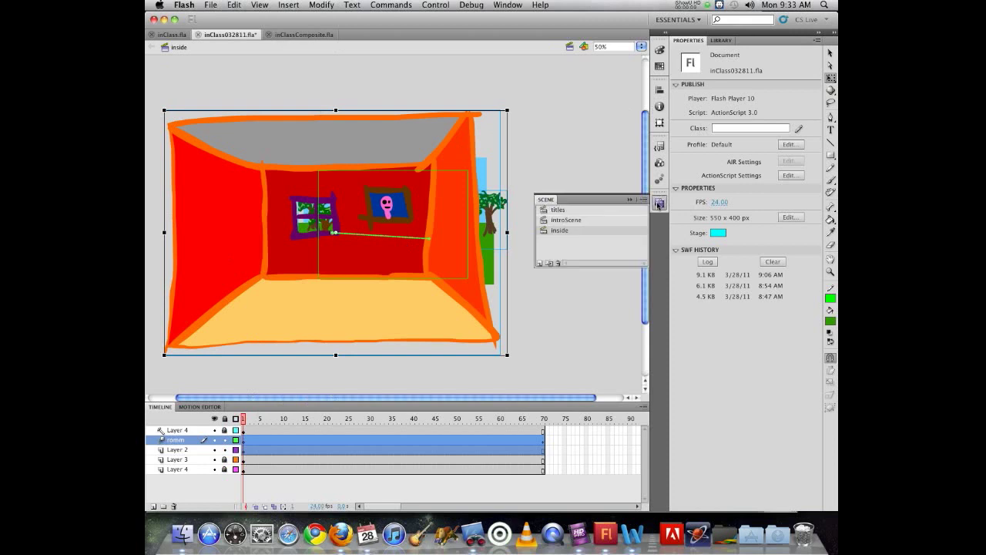
# Open the titles scene and scrub through its timeline from the start.
pyautogui.click(584, 210)
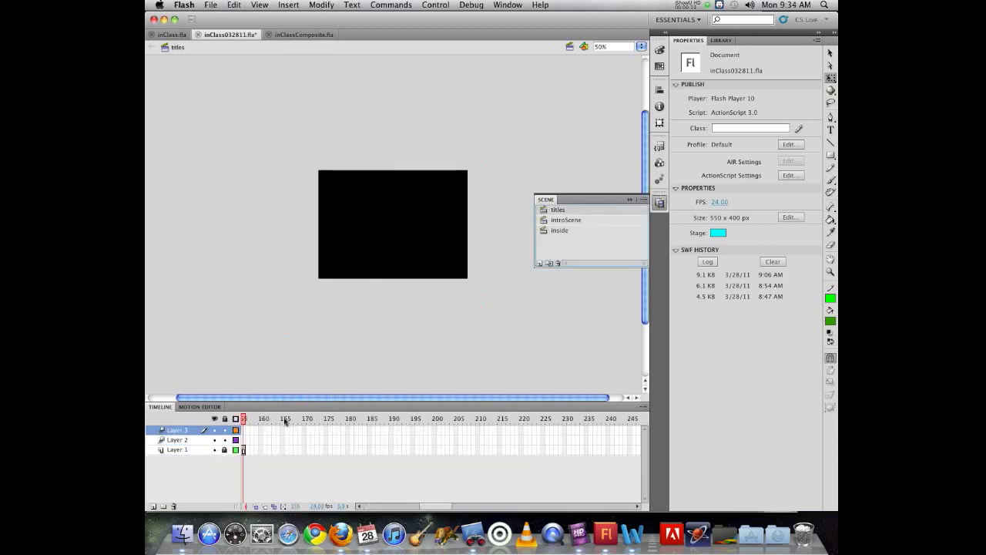
pyautogui.hscroll(-10, 262, 428)
pyautogui.moveTo(244, 418); pyautogui.dragTo(373, 409)
# Switch to the inClassComposite.fla document and expand the interior and introScene layer folders.
pyautogui.click(297, 35)
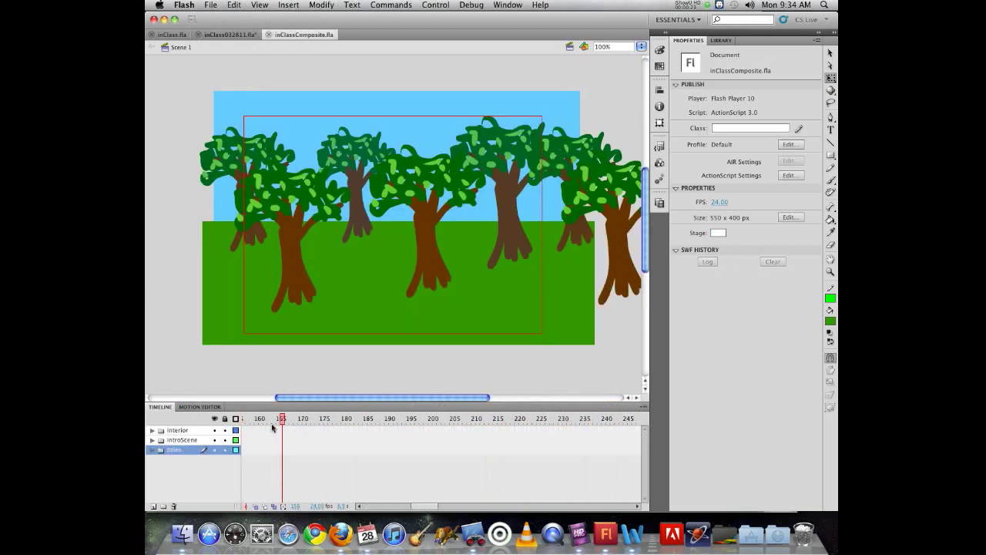
pyautogui.click(152, 430)
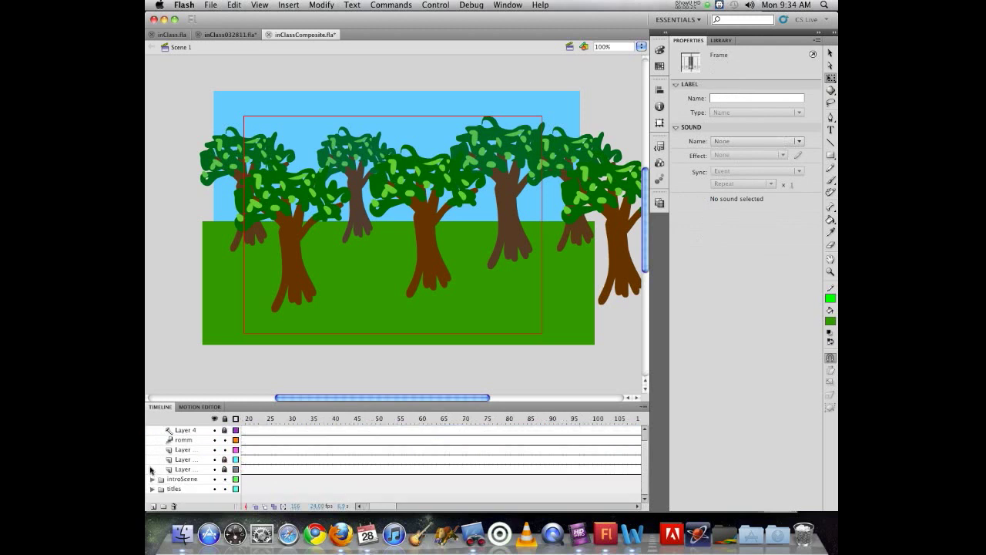
pyautogui.click(152, 488)
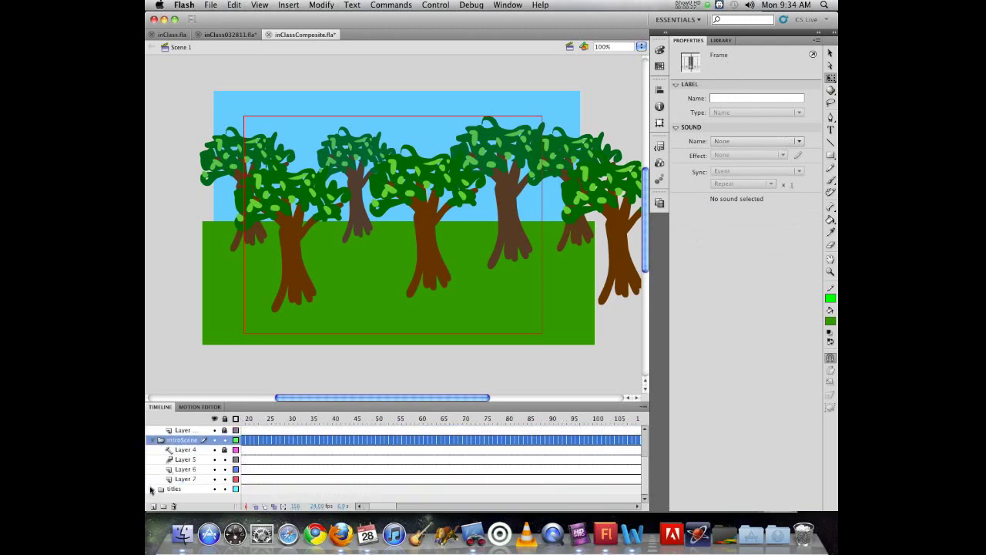
pyautogui.click(153, 489)
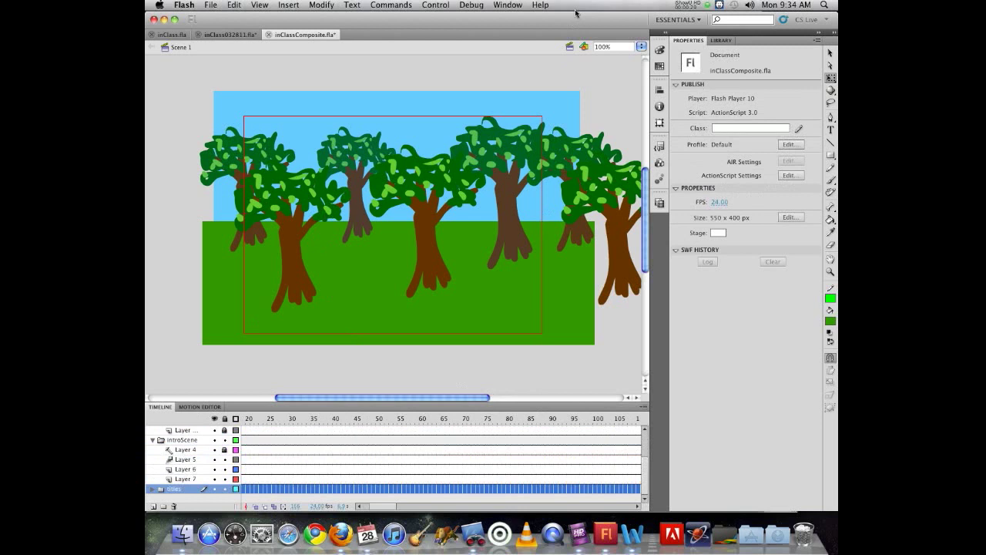
# Set the stage magnification to 50%.
pyautogui.click(570, 47)
pyautogui.click(584, 47)
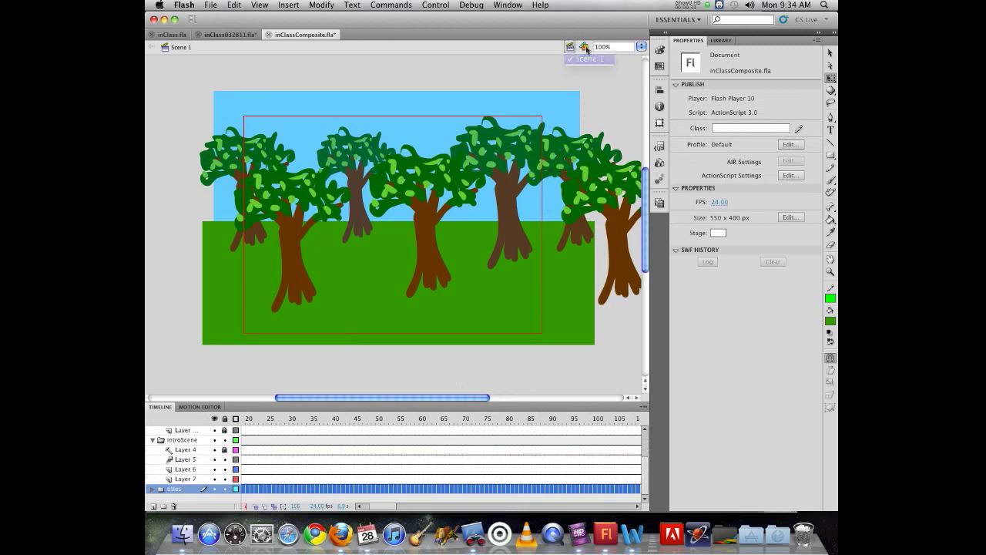
pyautogui.click(641, 46)
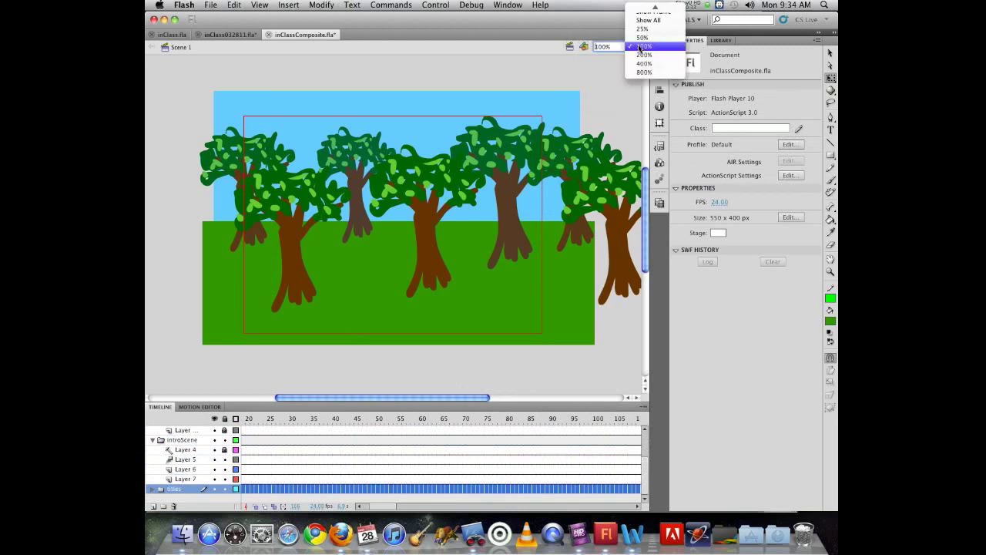
pyautogui.click(647, 10)
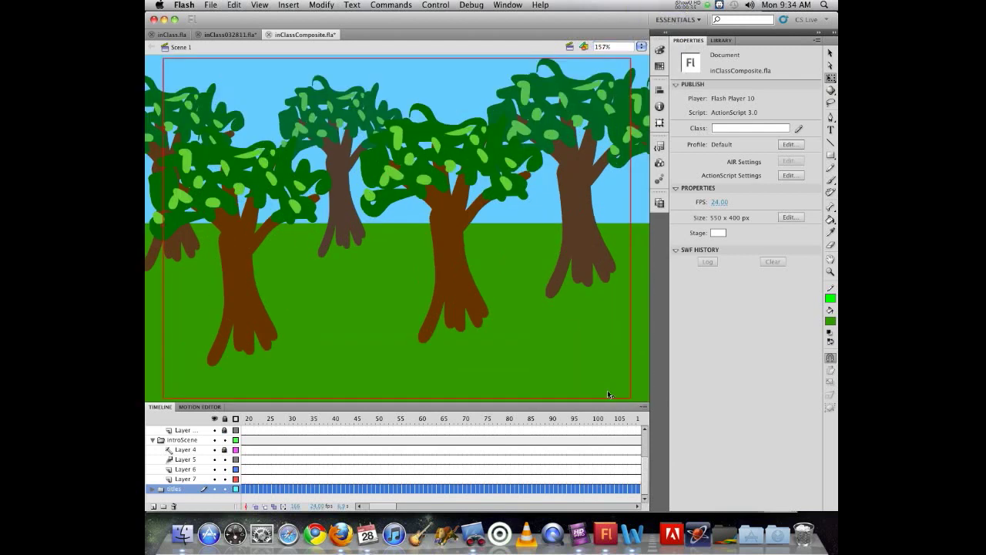
pyautogui.click(641, 46)
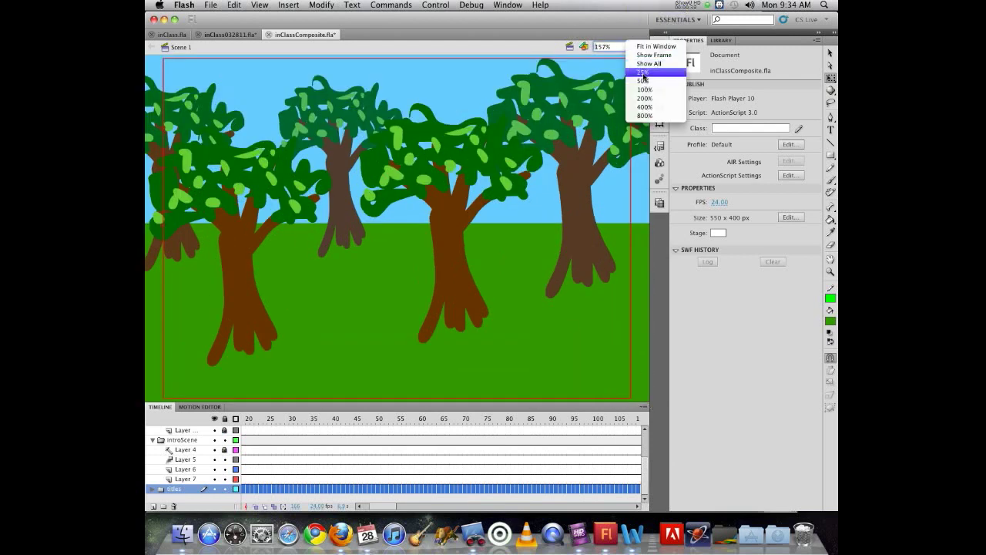
pyautogui.click(644, 81)
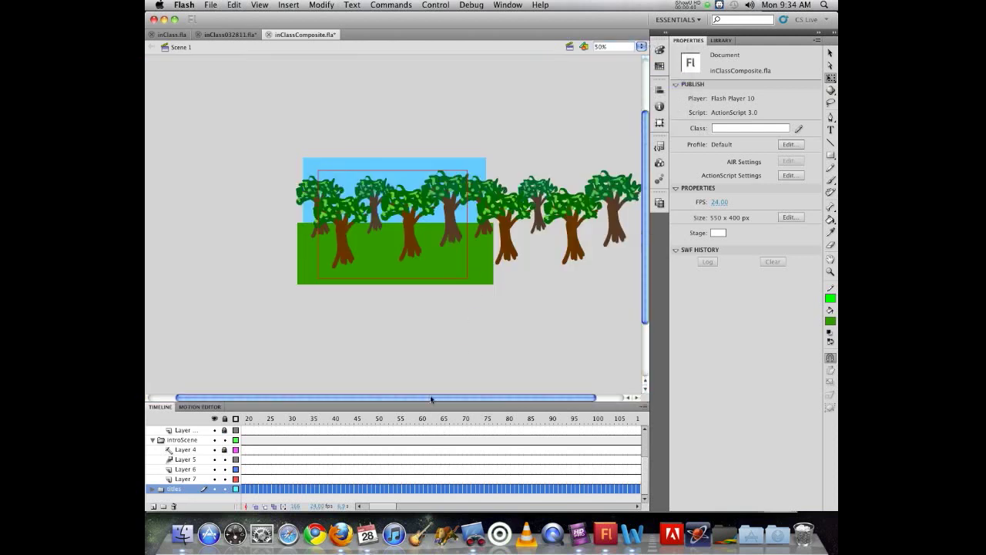
# Enlarge the timeline area to make room for all layers and expand the titles folder.
pyautogui.moveTo(430, 402); pyautogui.dragTo(430, 194)
pyautogui.scroll(2, 346, 143)
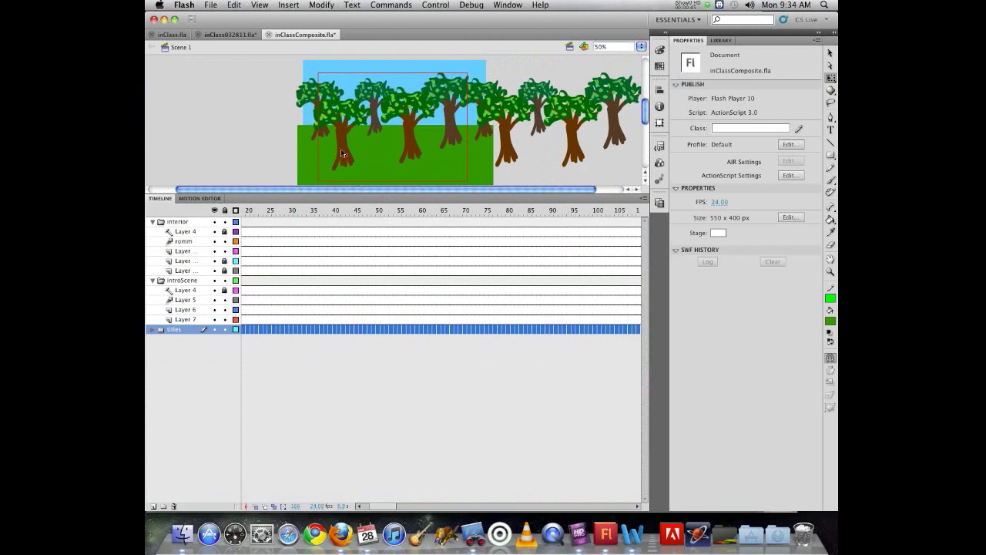
pyautogui.click(152, 330)
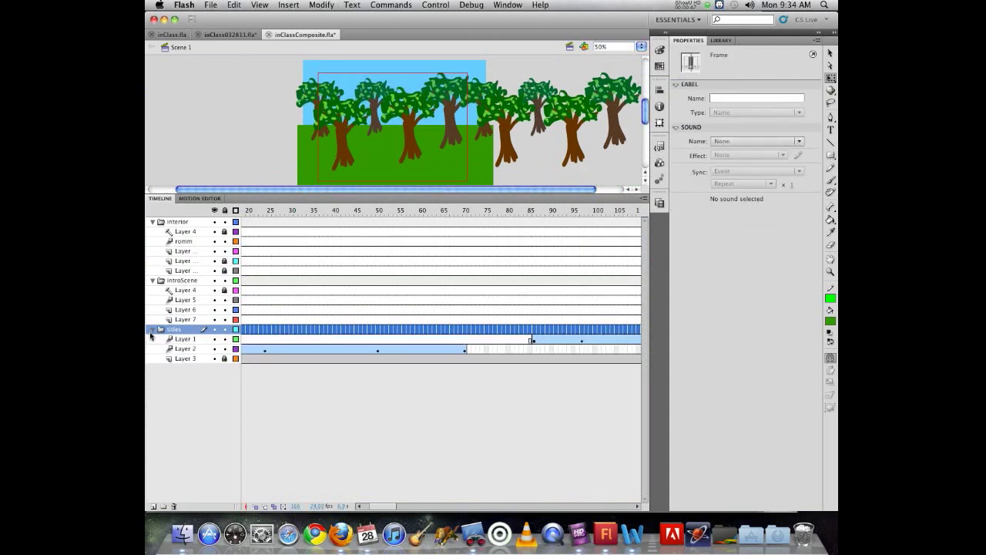
# Add a new layer above the interior folder and name it Music.
pyautogui.click(161, 222)
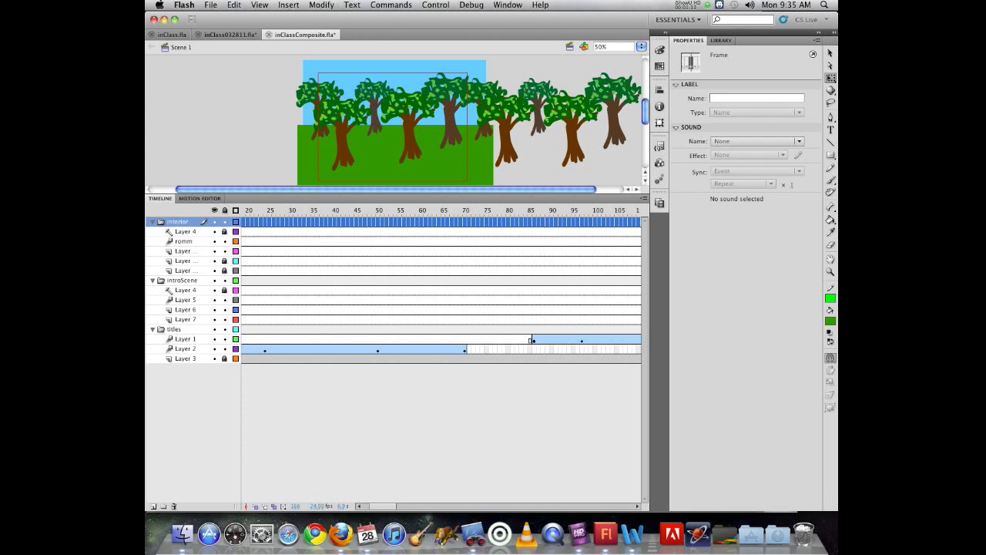
pyautogui.click(153, 506)
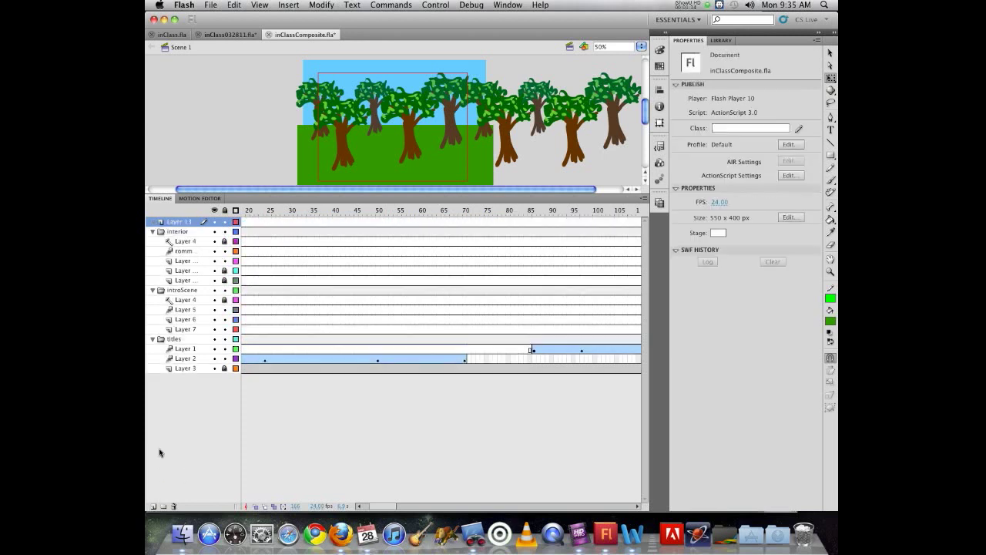
pyautogui.doubleClick(179, 222)
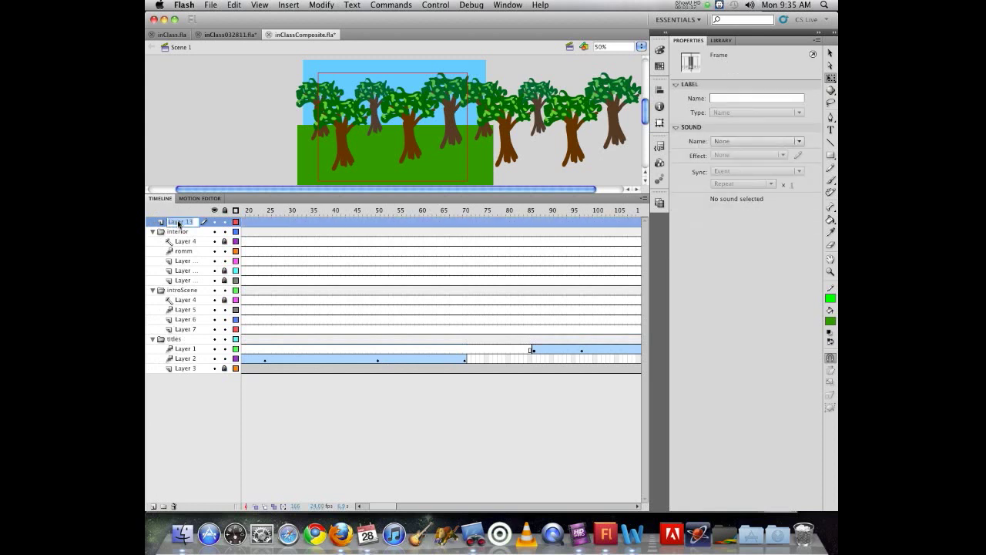
pyautogui.write('Music')
pyautogui.press('Return')
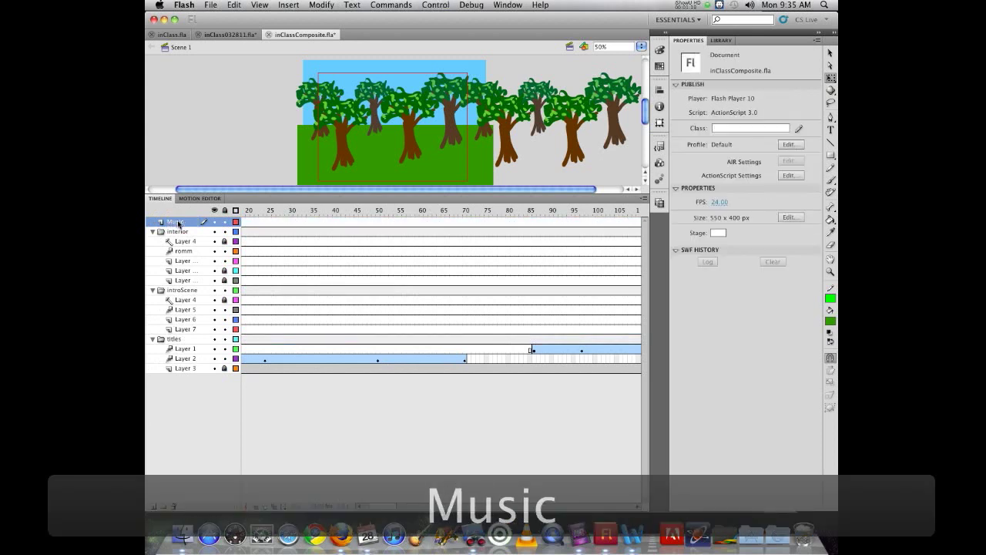
# Select the first frame of the Music layer and check which sounds are available for it.
pyautogui.hscroll(-3, 301, 237)
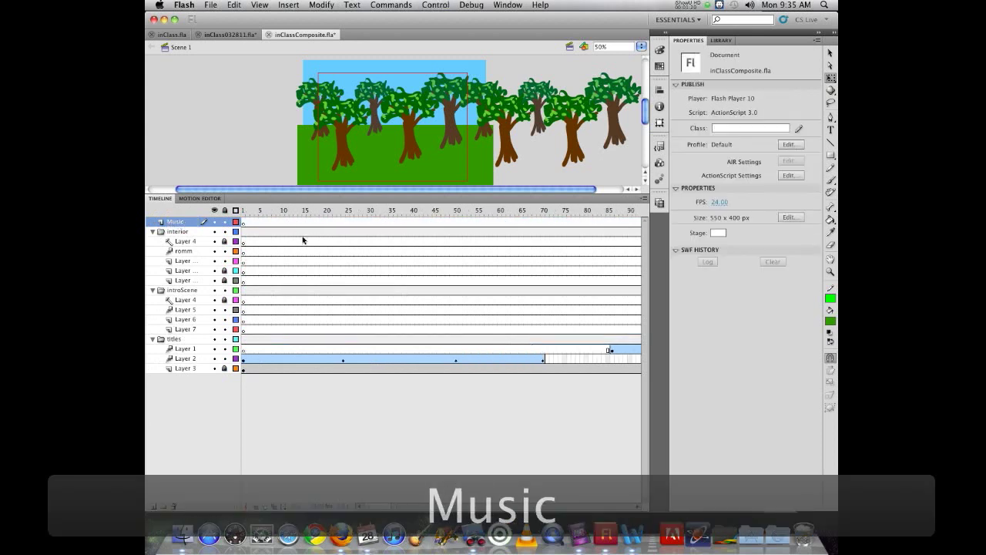
pyautogui.click(243, 224)
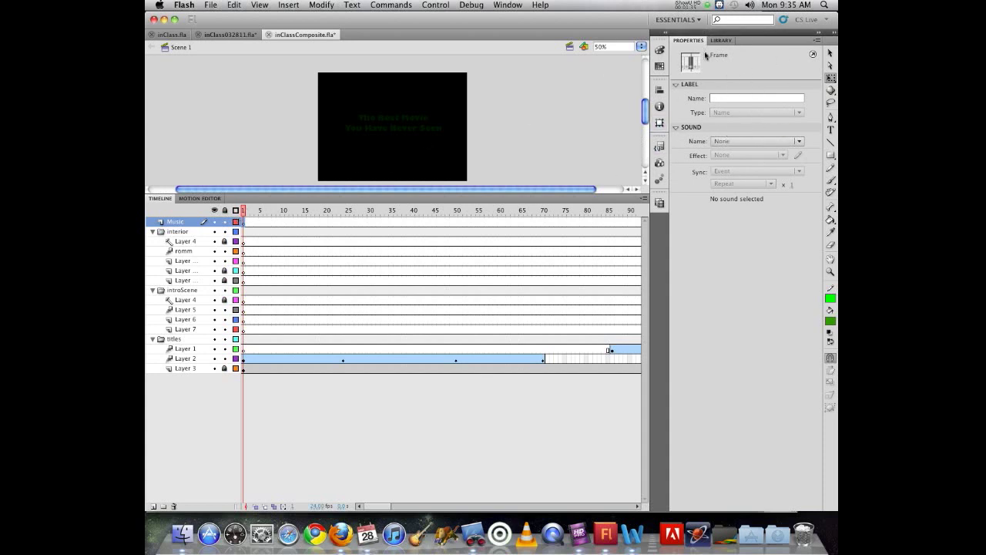
pyautogui.click(424, 124)
pyautogui.click(424, 124)
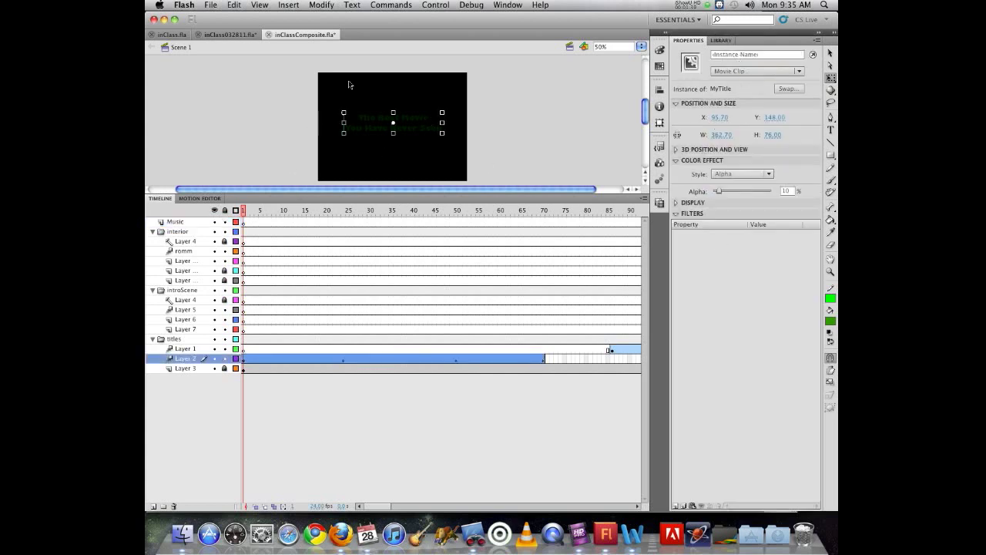
pyautogui.click(244, 225)
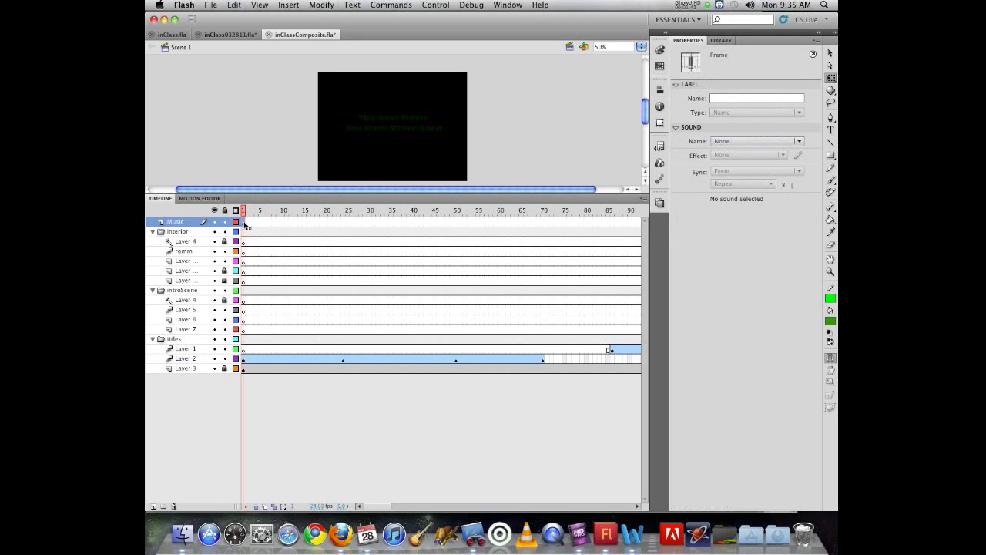
pyautogui.click(759, 141)
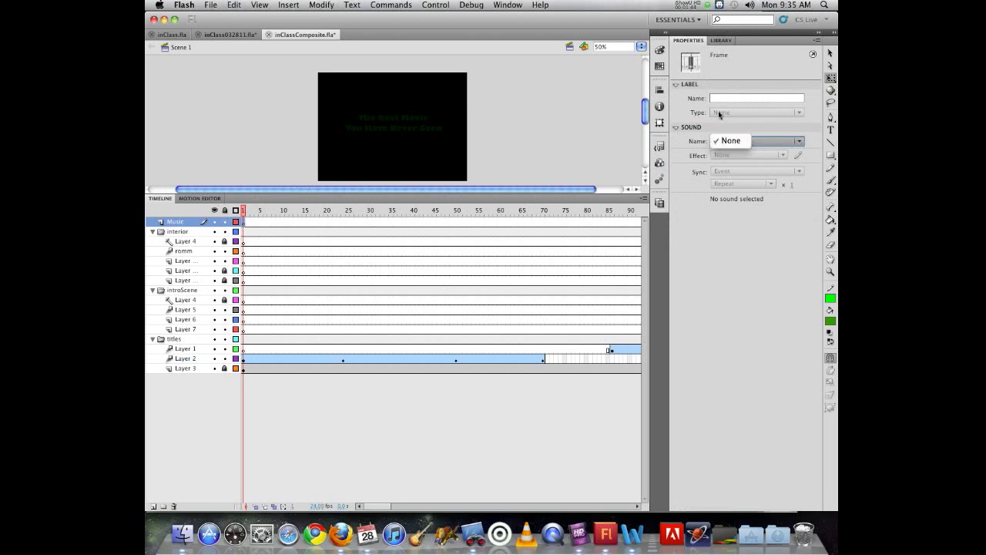
pyautogui.click(754, 136)
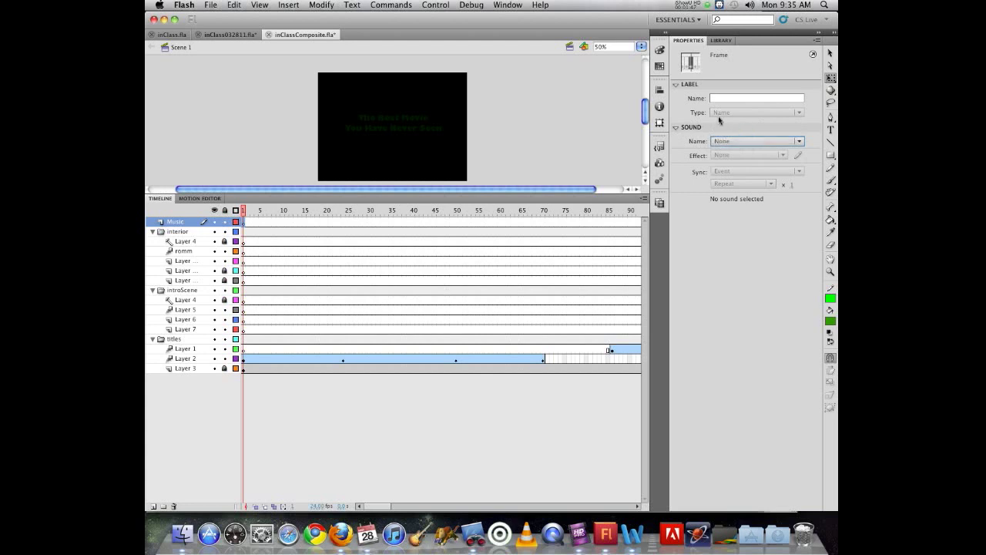
# Import AM047_Bullfrog_Cantina_trk5_American_Music_Co_Inc.wav from the Desktop to the stage and locate it in the library.
pyautogui.click(215, 5)
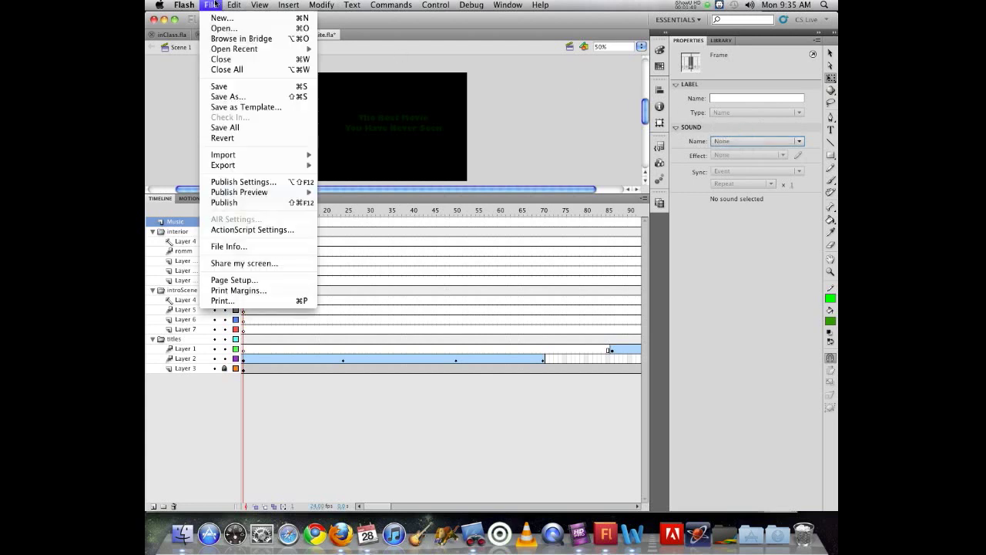
pyautogui.moveTo(231, 157)
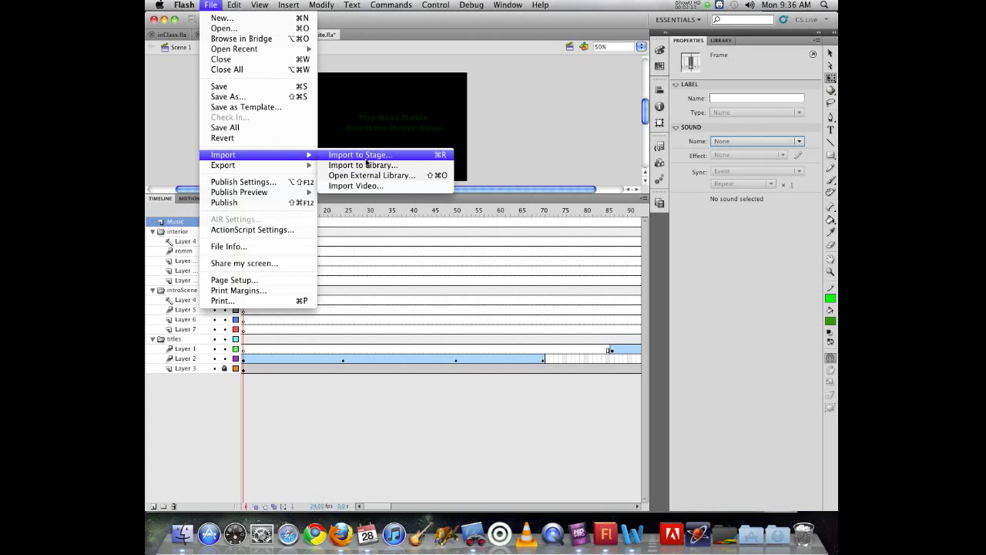
pyautogui.click(367, 158)
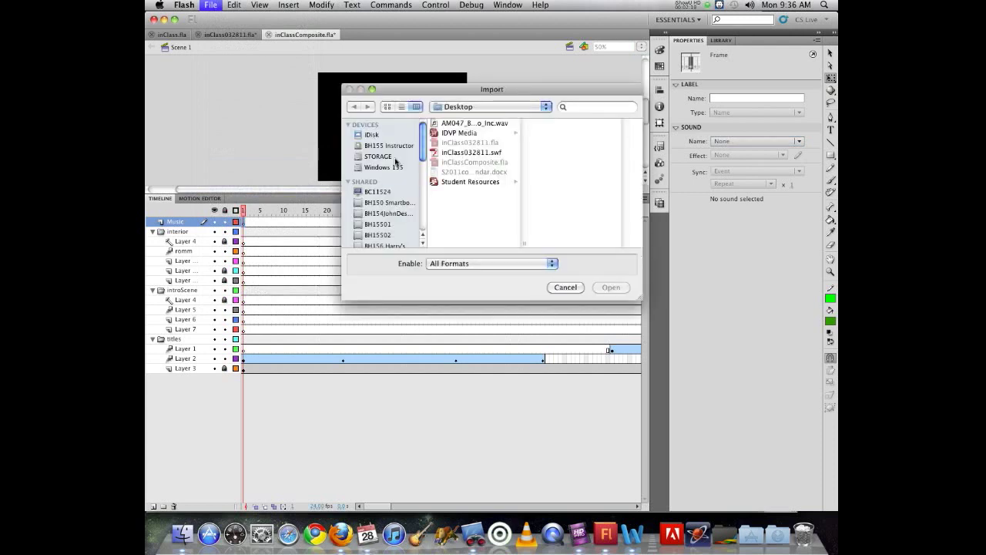
pyautogui.click(497, 124)
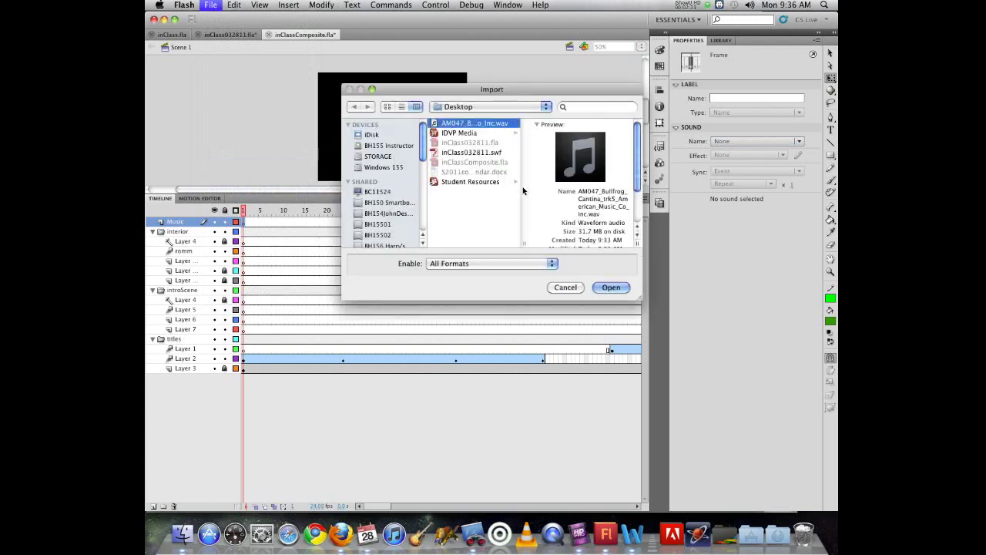
pyautogui.click(611, 288)
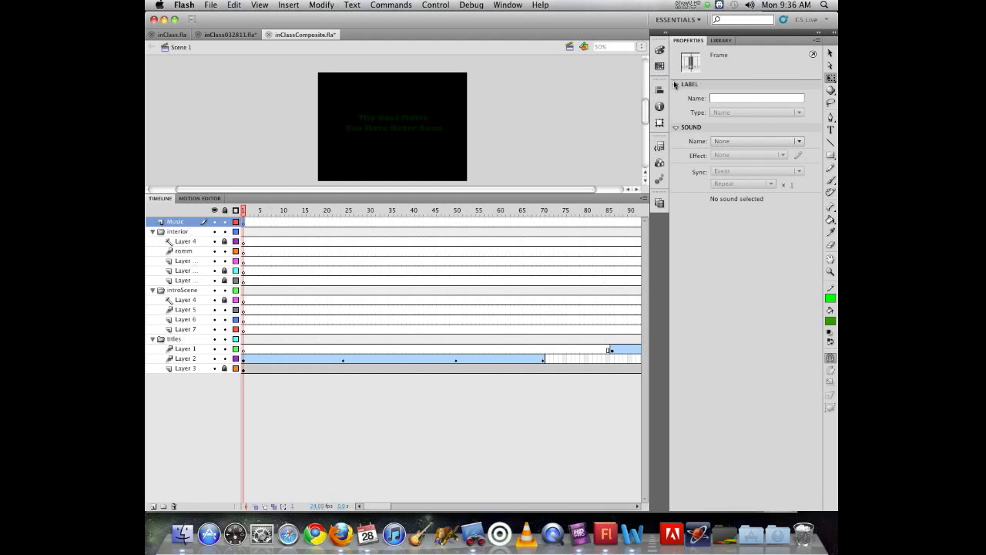
pyautogui.click(721, 41)
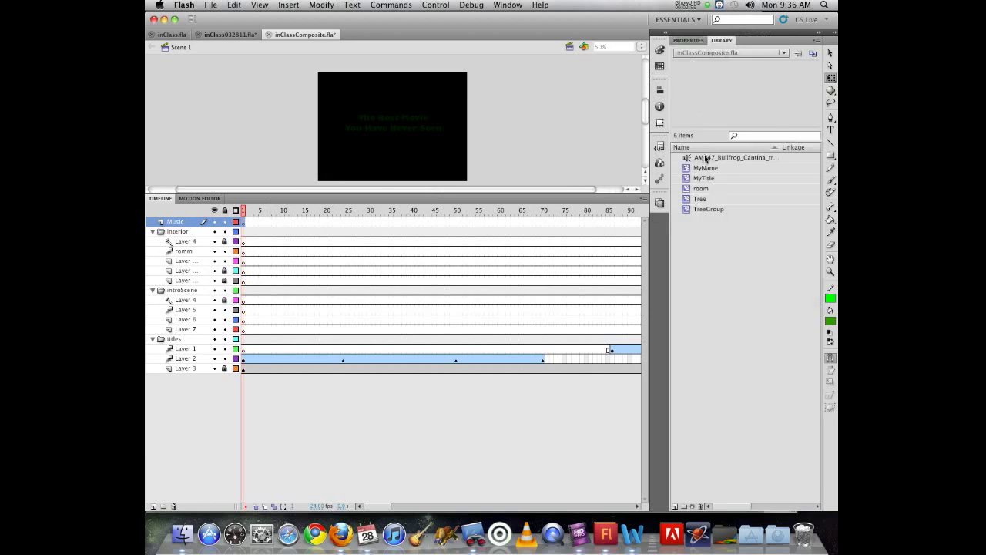
pyautogui.click(703, 157)
# Assign the AM047_Bullfrog_Cantina_trk5_American_Music_Co_Inc.wav sound to the first frame of the Music layer.
pyautogui.click(685, 40)
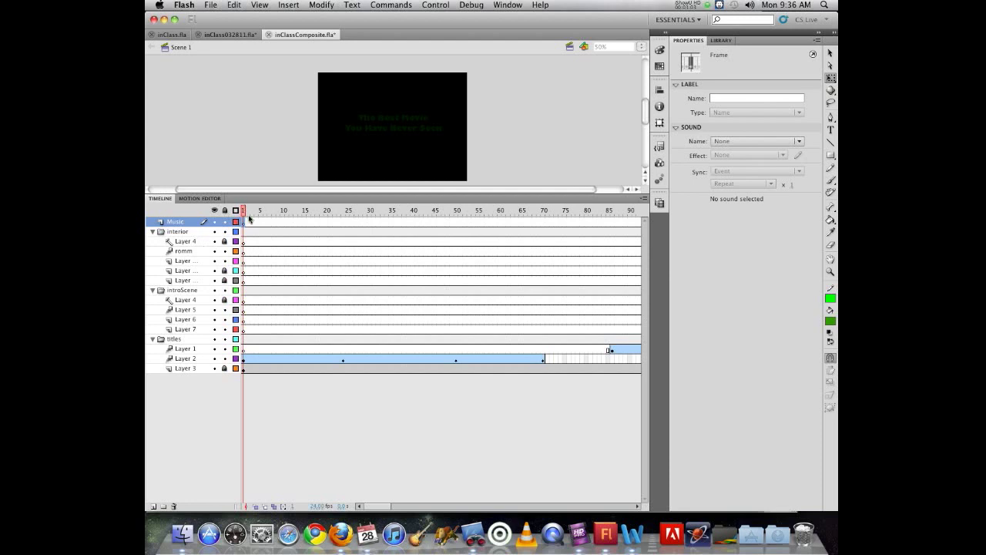
pyautogui.click(244, 222)
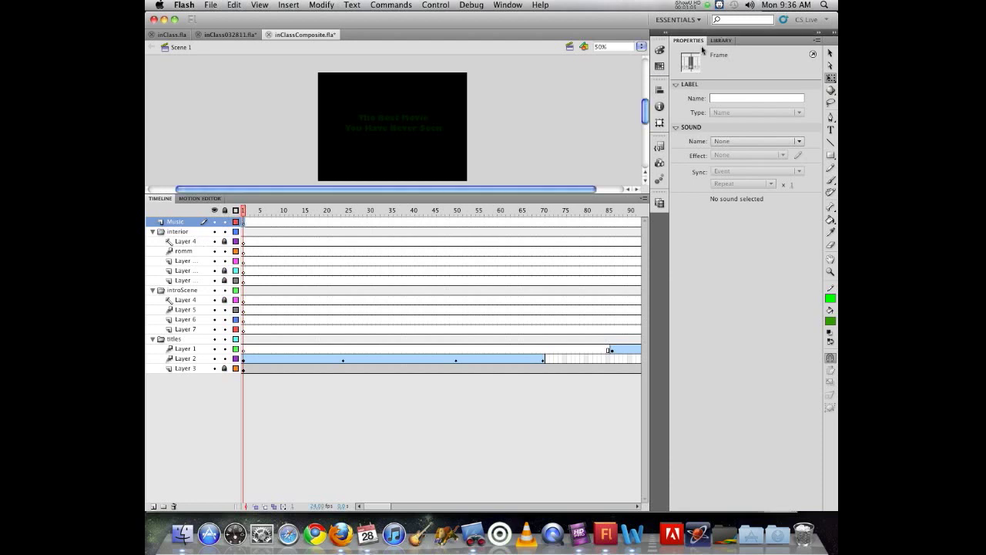
pyautogui.click(744, 142)
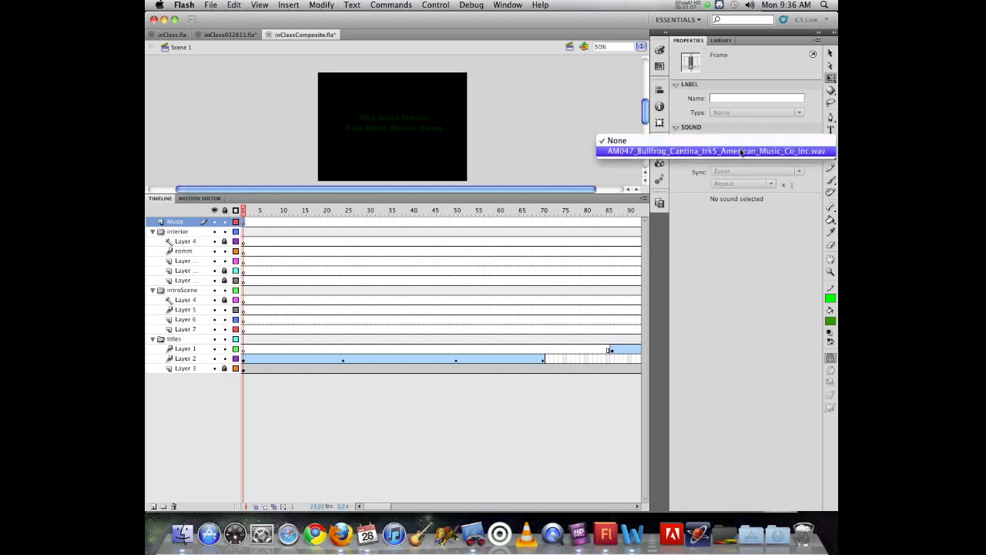
pyautogui.click(742, 152)
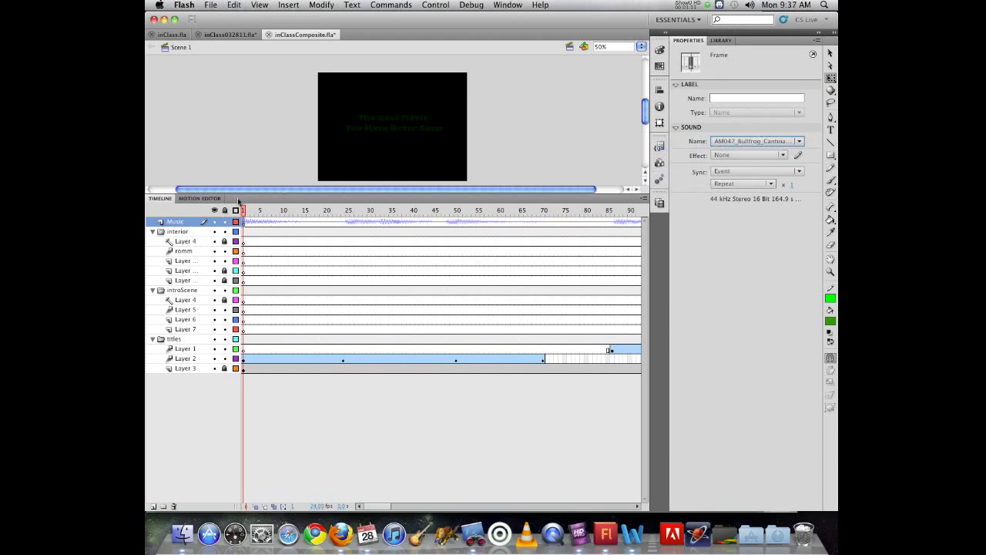
# Scrub from frame 1 to about frame 52 and back to test the music, and reselect the Music layer's sound frame.
pyautogui.moveTo(244, 210); pyautogui.dragTo(465, 208)
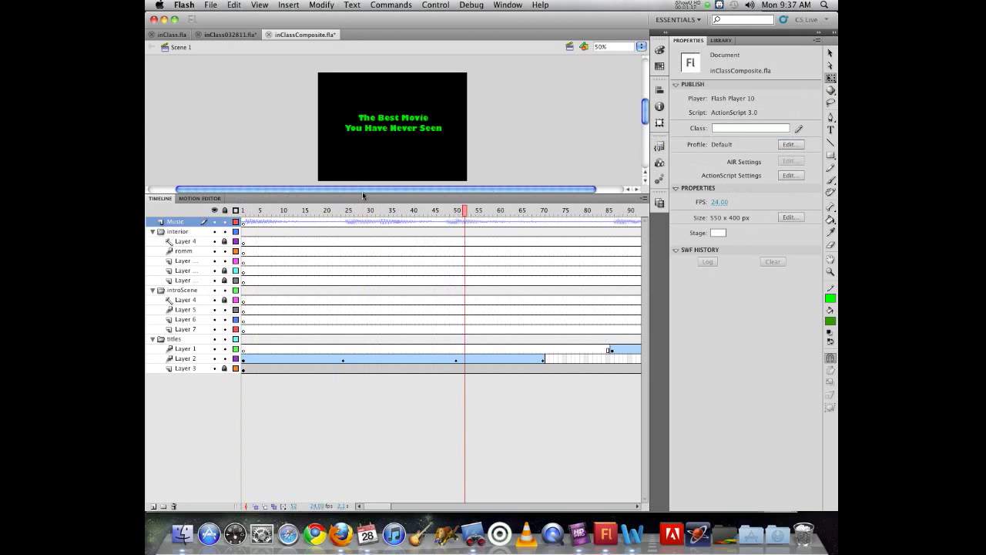
pyautogui.moveTo(465, 212); pyautogui.dragTo(243, 211)
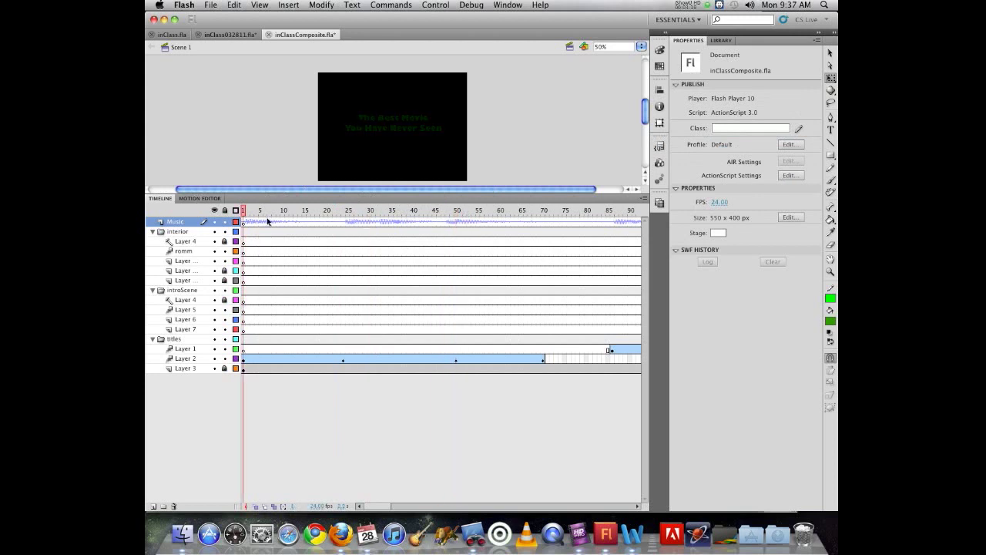
pyautogui.click(249, 223)
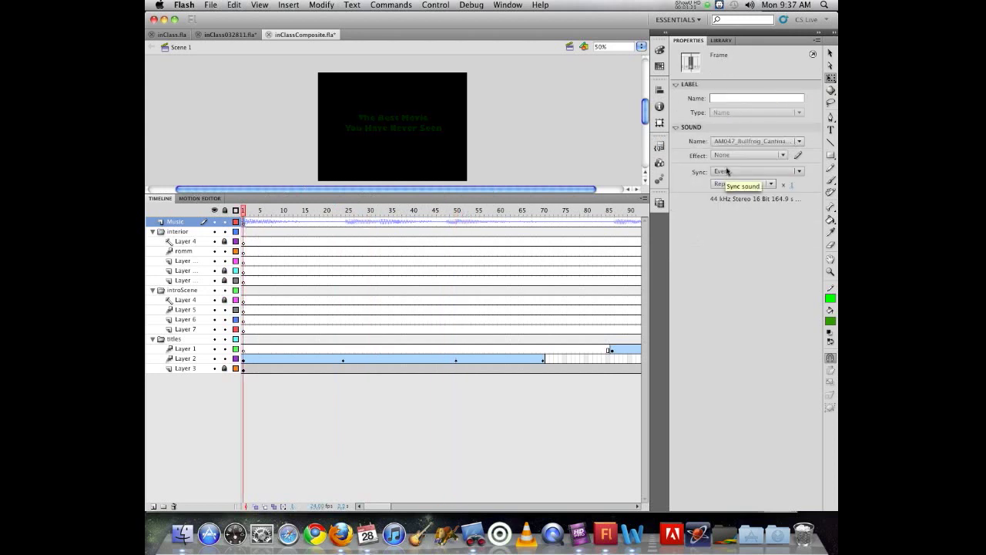
# Check the Music sound's sync options and scrub from frame 1 to about frame 45 with Event sync.
pyautogui.click(763, 171)
pyautogui.click(732, 269)
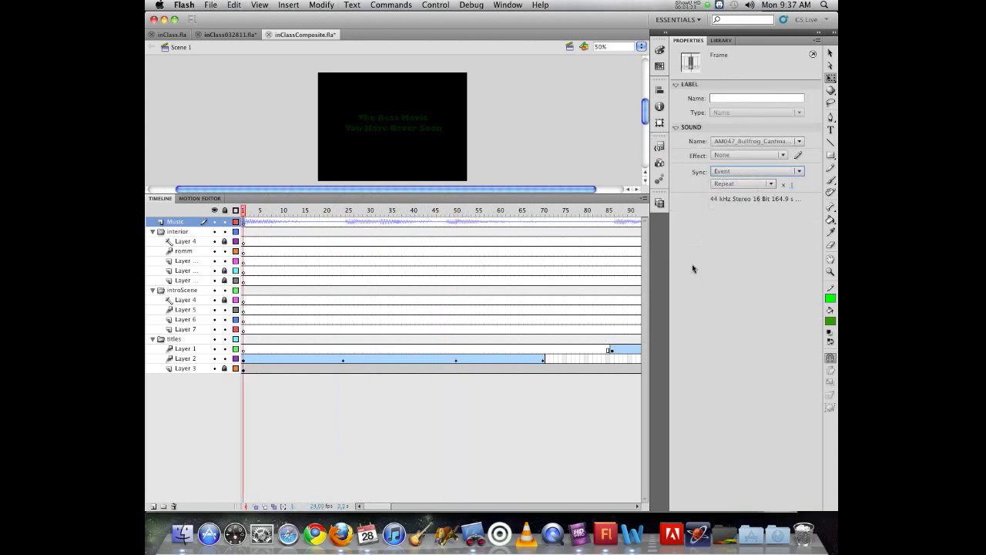
pyautogui.moveTo(242, 214); pyautogui.dragTo(434, 211)
# Set the Music layer's sound sync to Stream and scrub between frame 1 and about frame 27 to hear it.
pyautogui.click(245, 222)
pyautogui.click(725, 171)
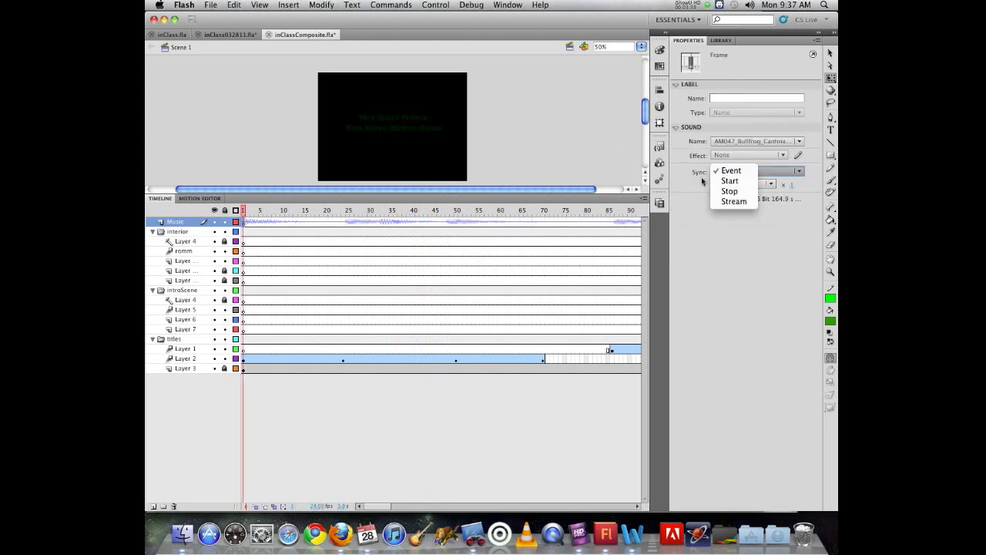
pyautogui.click(734, 202)
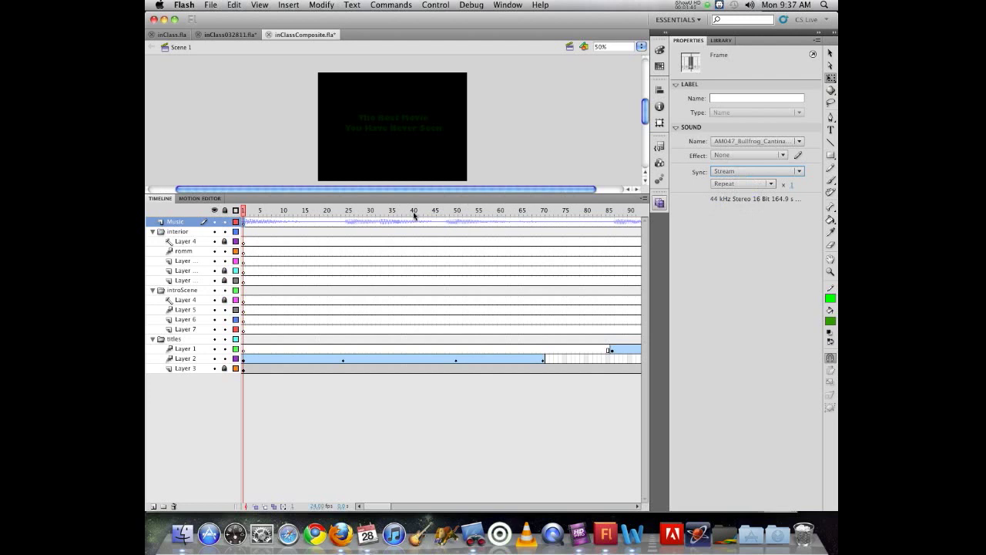
pyautogui.moveTo(244, 214); pyautogui.dragTo(208, 206)
pyautogui.click(355, 210)
pyautogui.moveTo(354, 211); pyautogui.dragTo(218, 208)
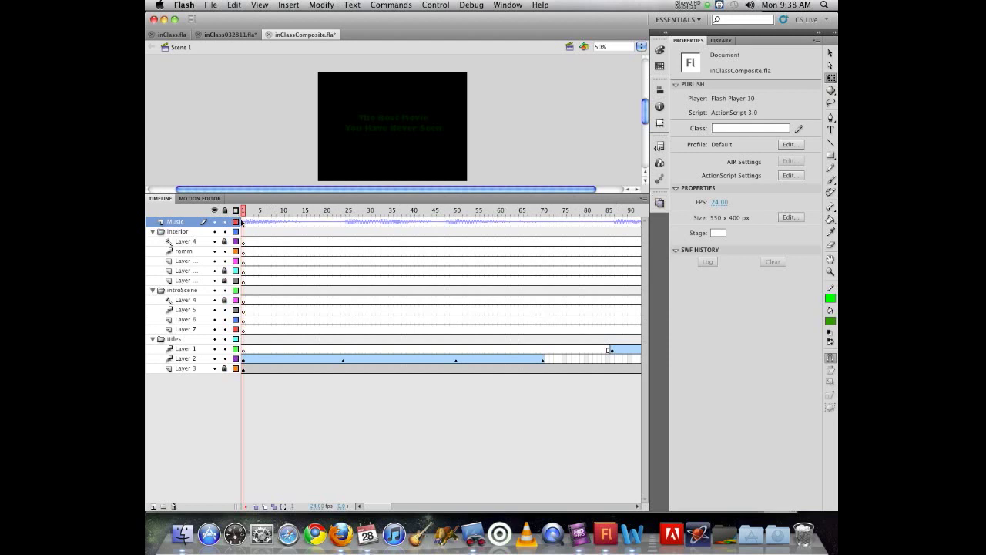
# Set the Music sound's sync to Event and play the timeline from about frame 29 to compare.
pyautogui.click(244, 222)
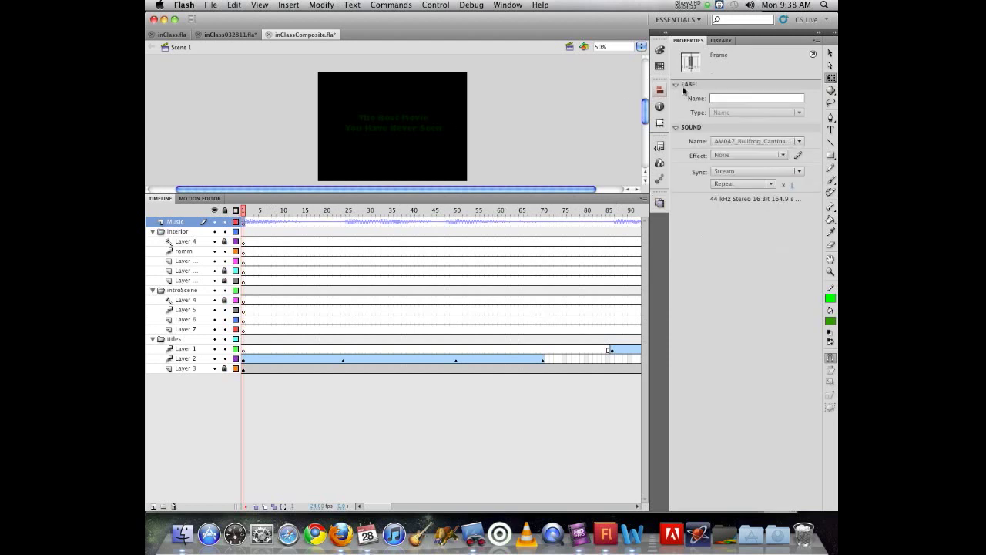
pyautogui.click(744, 171)
pyautogui.click(736, 169)
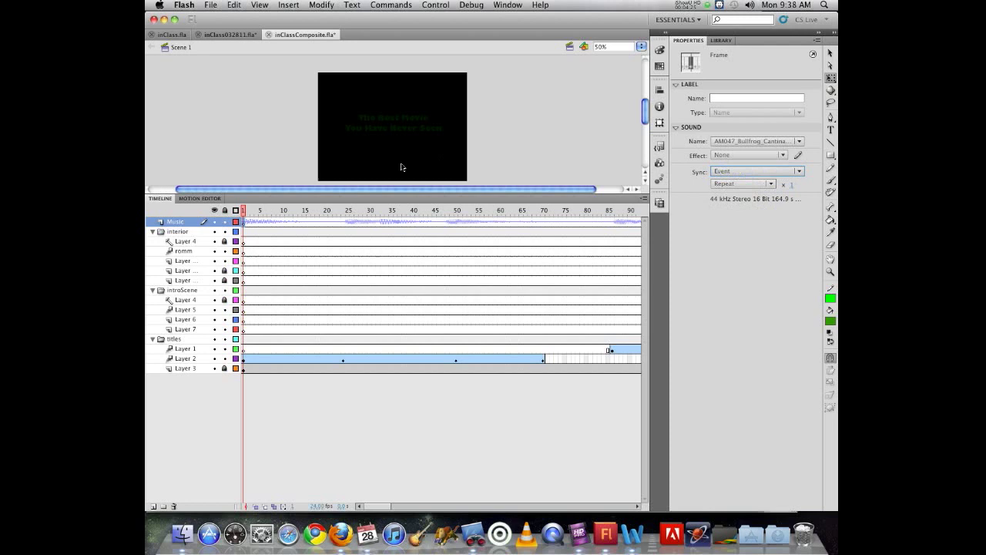
pyautogui.click(244, 209)
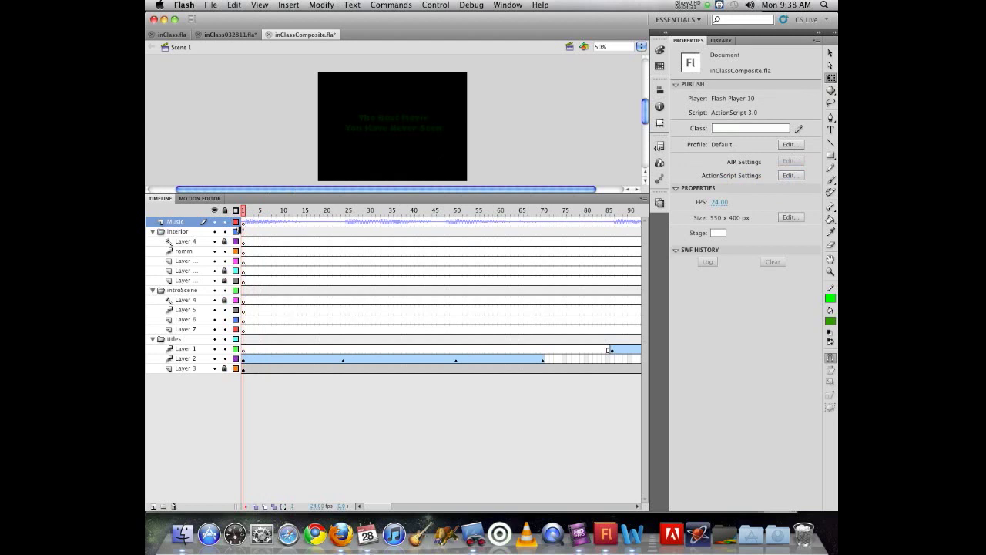
pyautogui.click(347, 210)
pyautogui.click(364, 210)
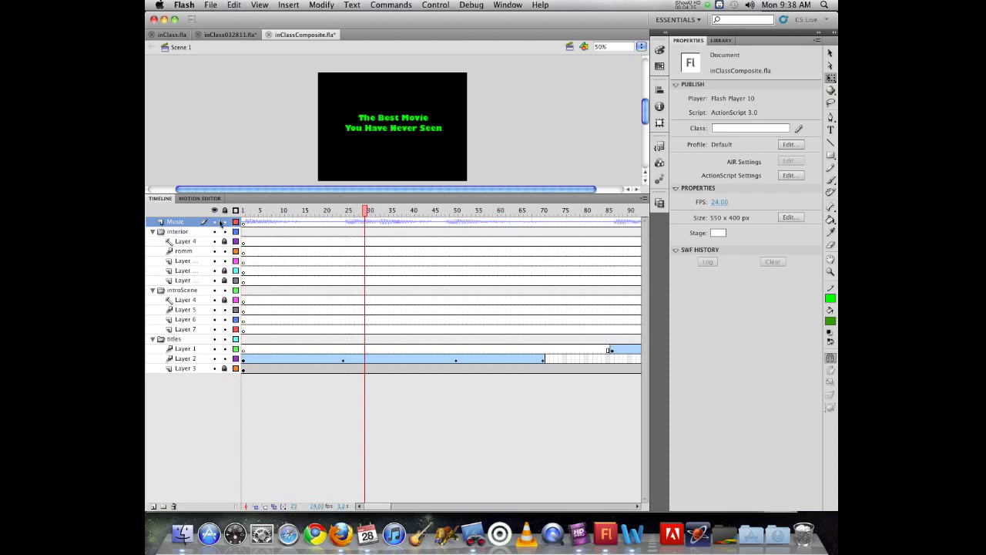
pyautogui.press('Return')
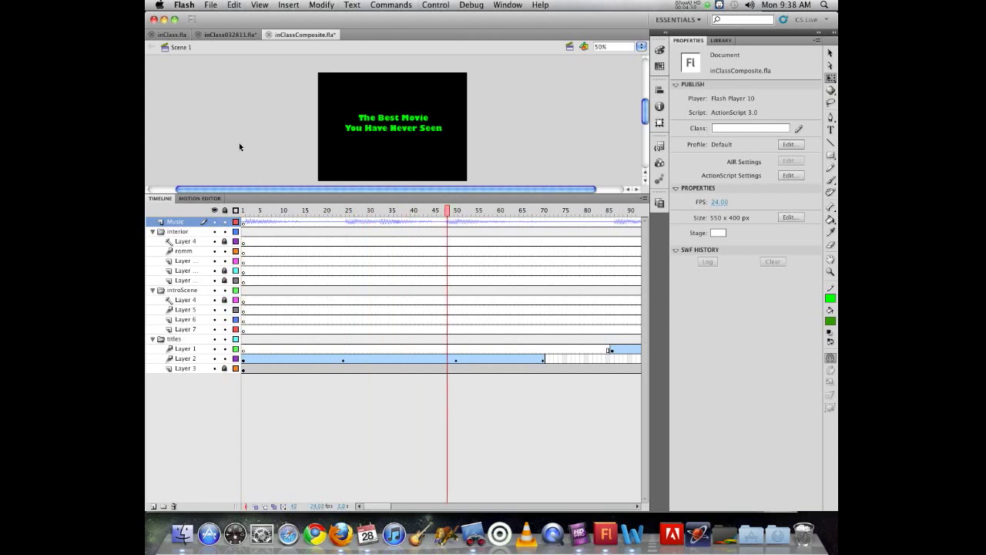
# Set the sync of the sound on the Music layer's first frame to Stream and play the animation from frame 1.
pyautogui.click(243, 222)
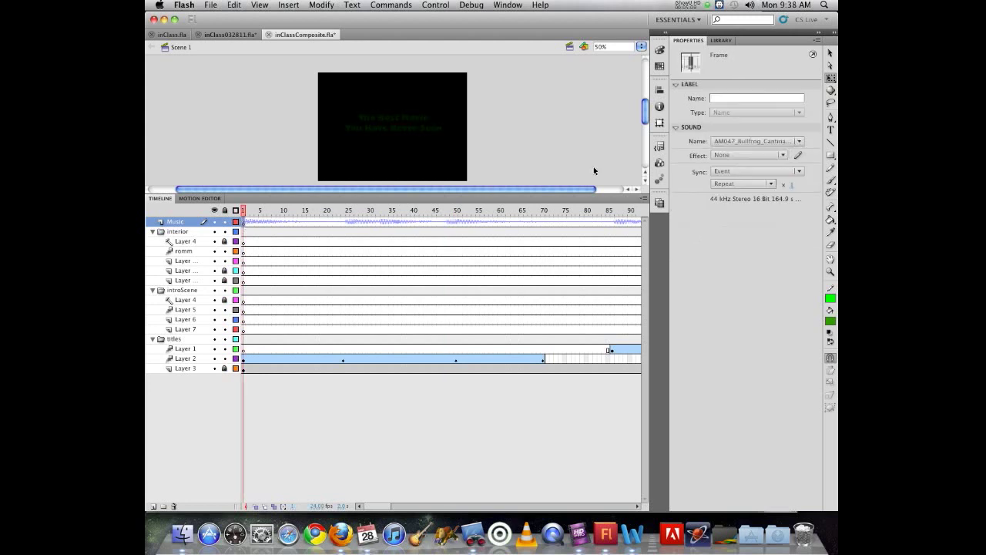
pyautogui.click(740, 170)
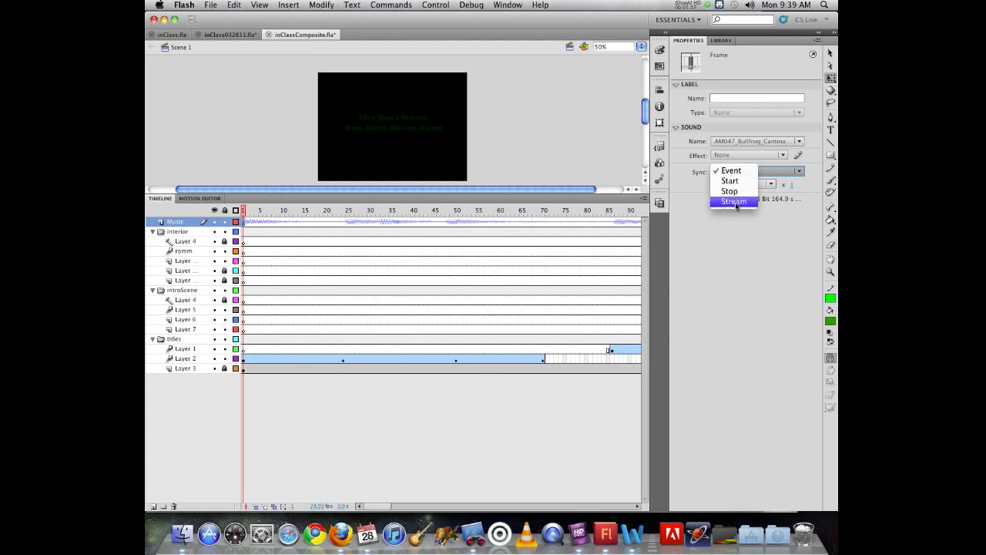
pyautogui.click(733, 202)
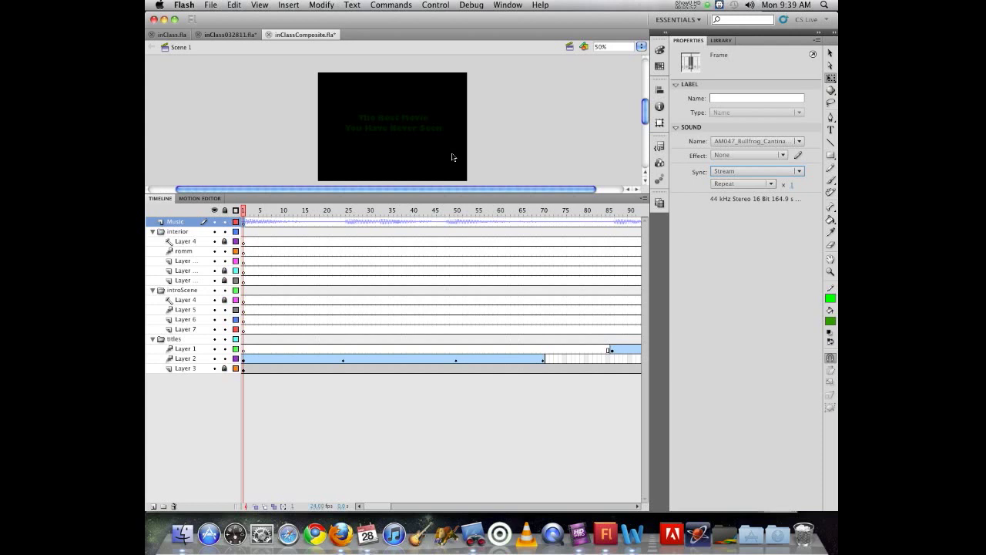
pyautogui.press('Return')
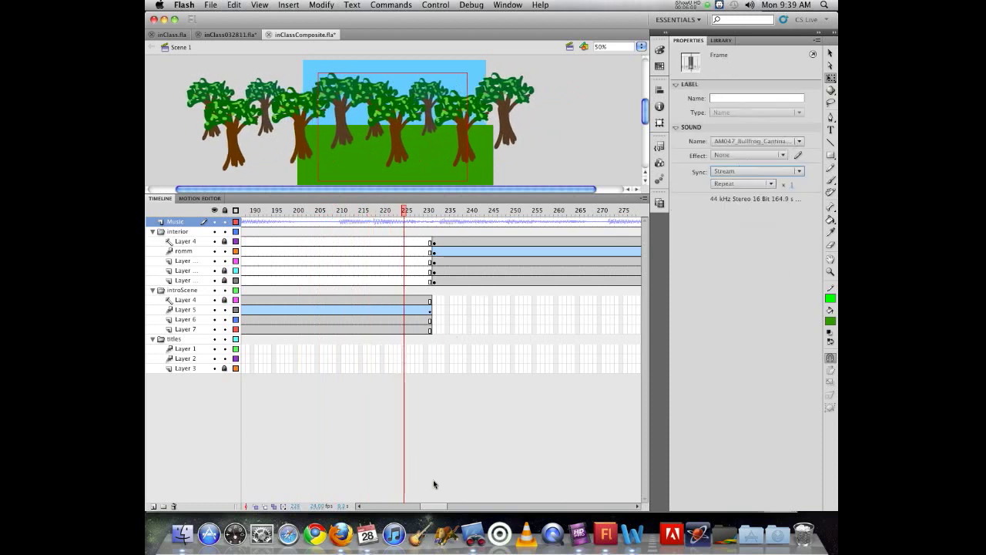
# Scrub the music against the introScene frames up to frame 210, where the next musical phrase starts.
pyautogui.moveTo(430, 508); pyautogui.dragTo(411, 507)
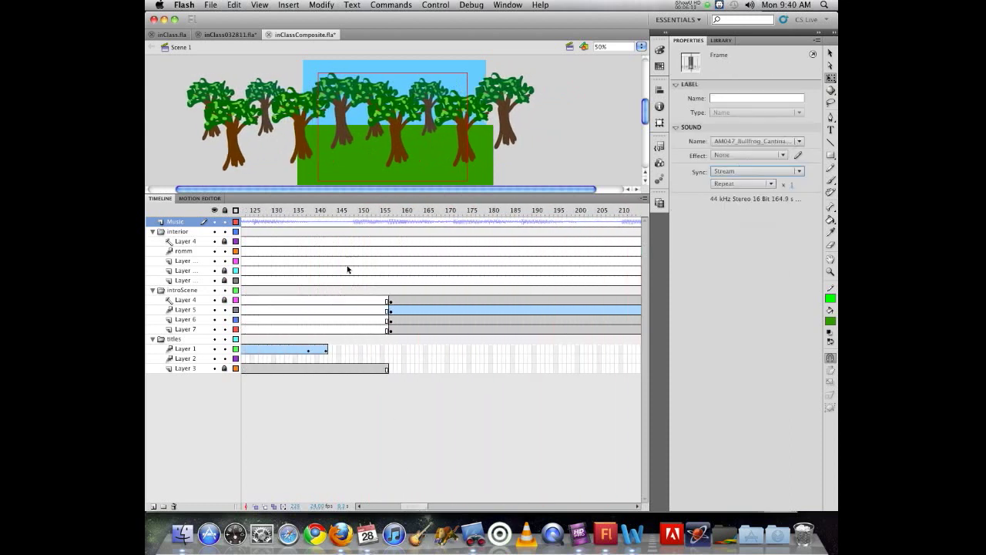
pyautogui.moveTo(343, 209); pyautogui.dragTo(432, 218)
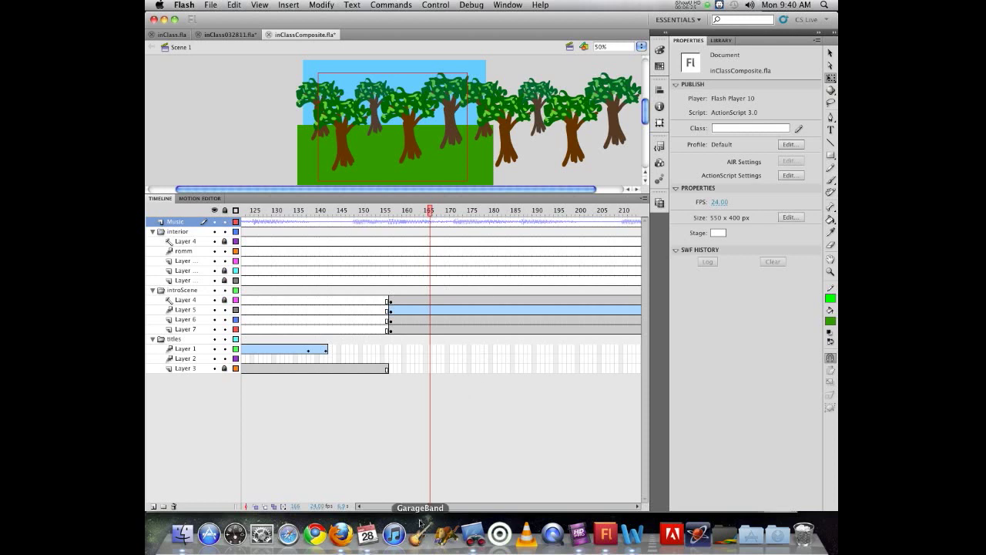
pyautogui.hscroll(3, 505, 251)
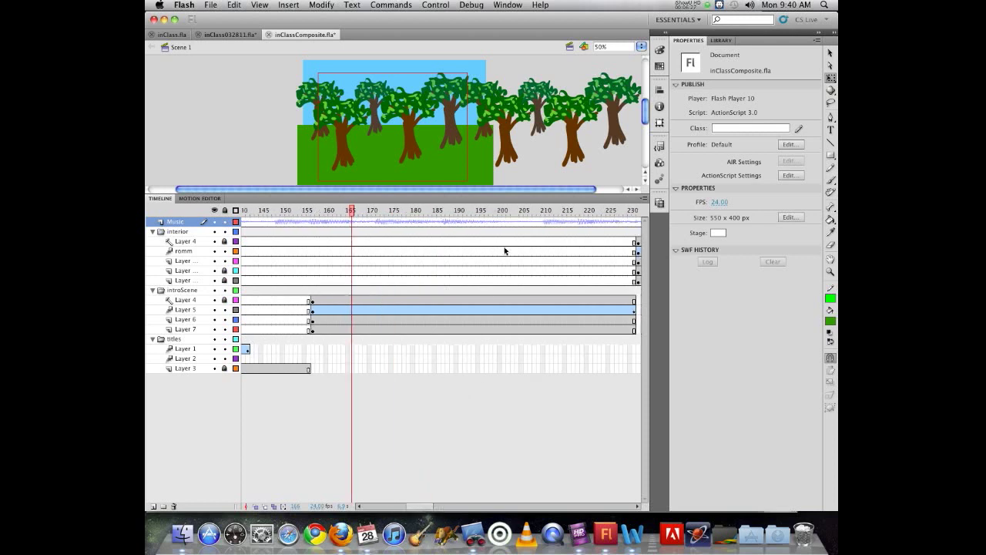
pyautogui.hscroll(10, 504, 251)
pyautogui.moveTo(266, 214); pyautogui.dragTo(309, 214)
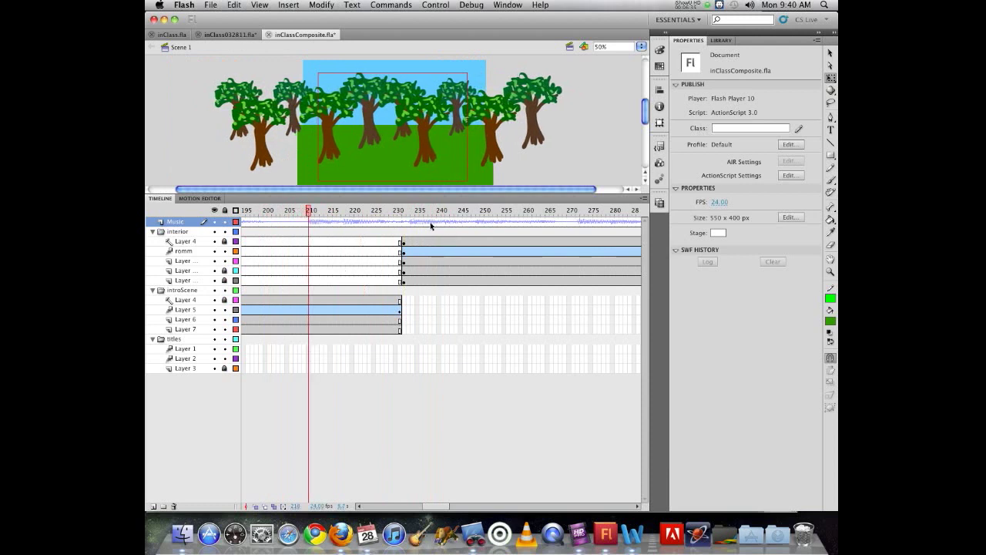
# Shorten the motion tween on Layer 5 of the introScene folder so it ends at frame 210.
pyautogui.hscroll(-5, 313, 268)
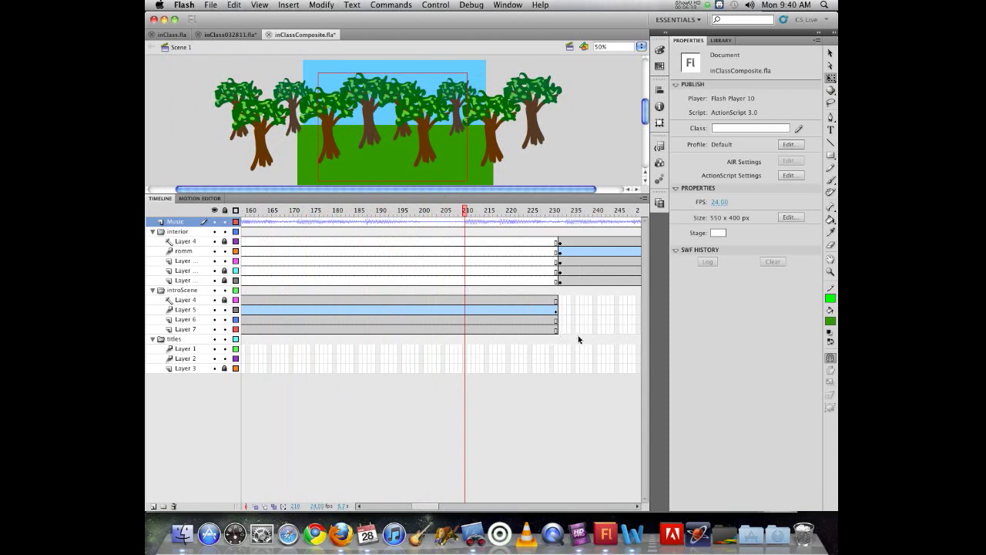
pyautogui.moveTo(556, 332); pyautogui.dragTo(556, 313)
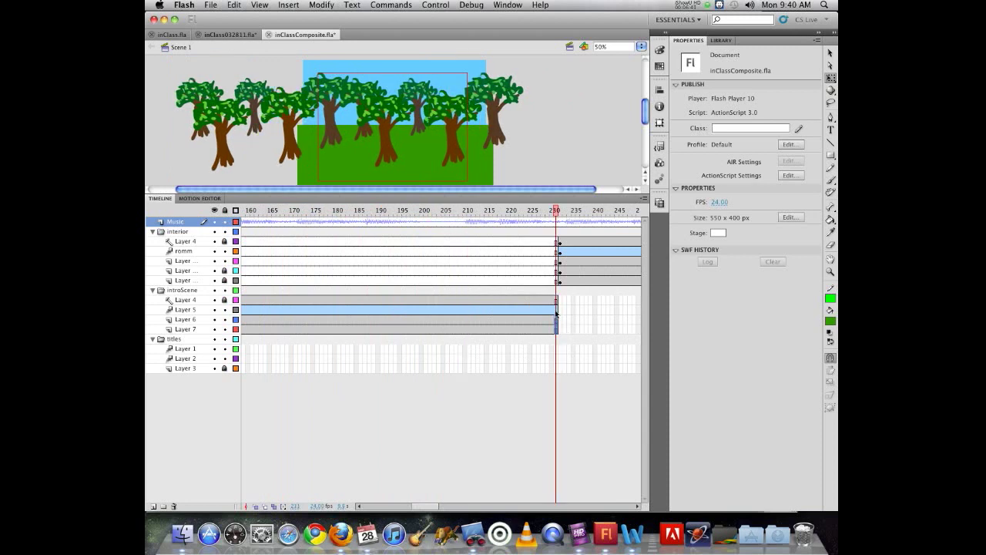
pyautogui.click(568, 339)
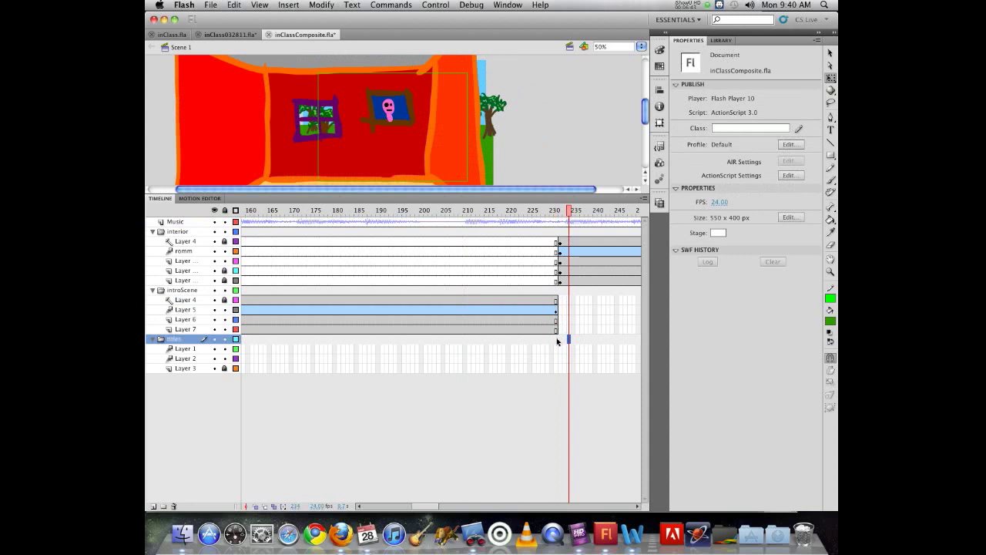
pyautogui.moveTo(559, 335); pyautogui.dragTo(553, 312)
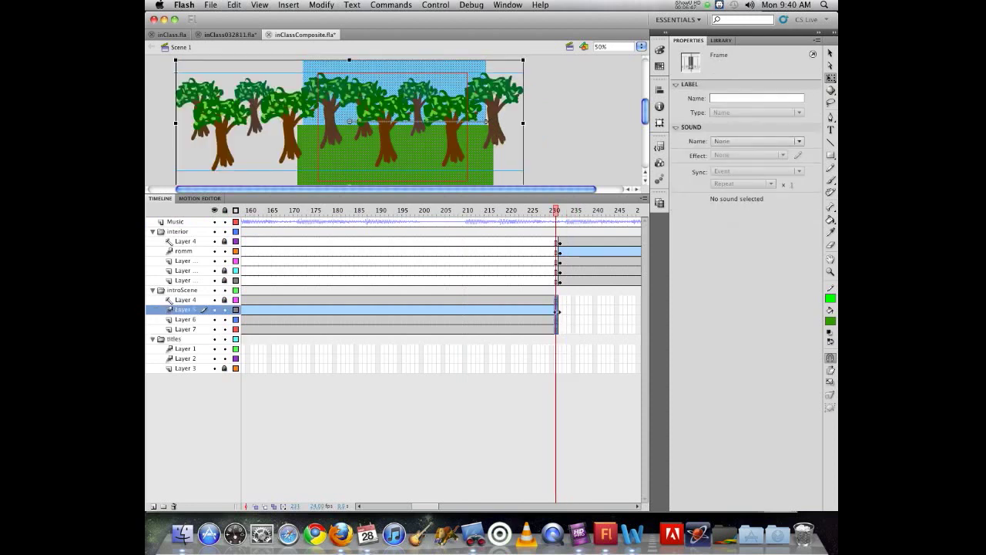
pyautogui.click(581, 310)
pyautogui.moveTo(555, 309); pyautogui.dragTo(464, 308)
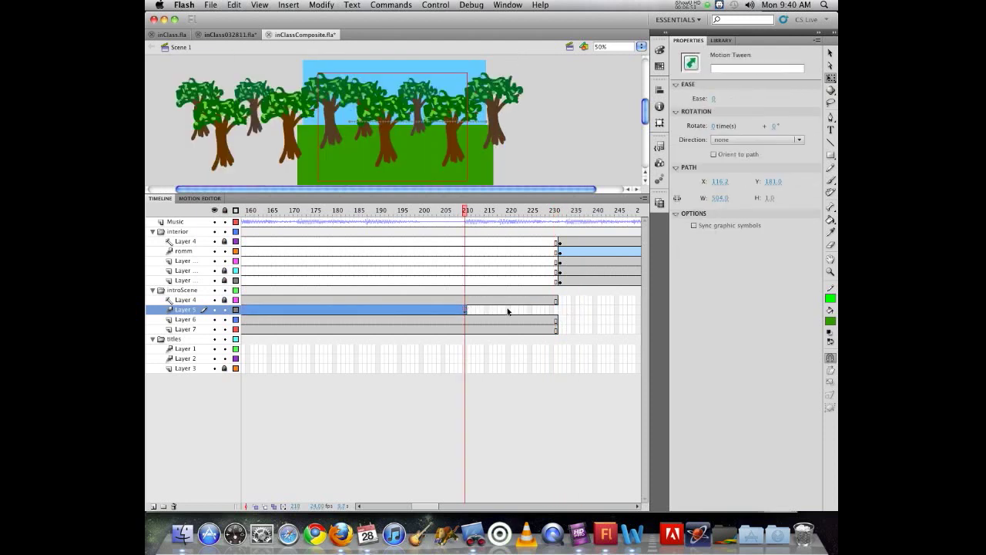
# Remove the frames after frame 210 from all layers in the introScene folder.
pyautogui.click(550, 301)
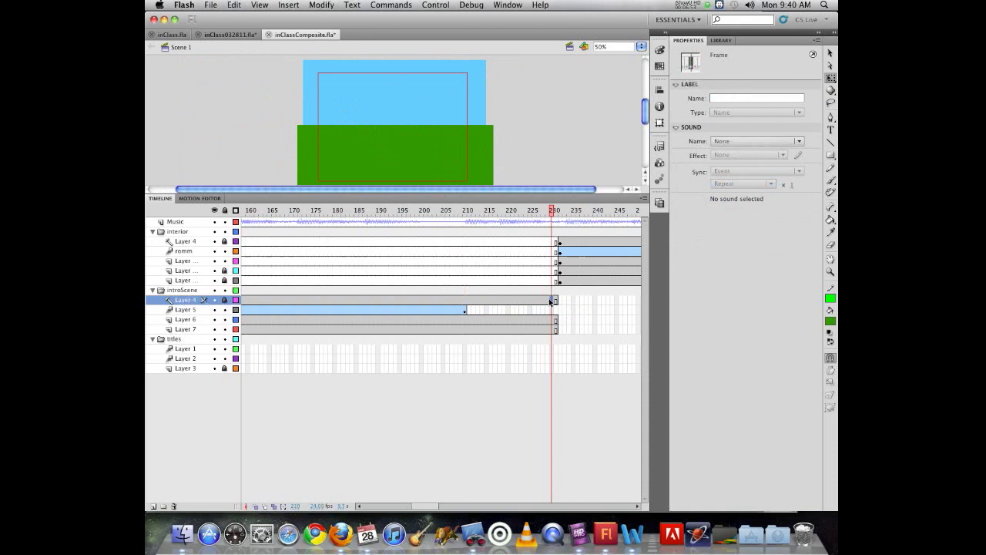
pyautogui.moveTo(569, 333)
pyautogui.mouseDown()
pyautogui.moveTo(461, 300)
pyautogui.moveTo(470, 300)
pyautogui.mouseUp()
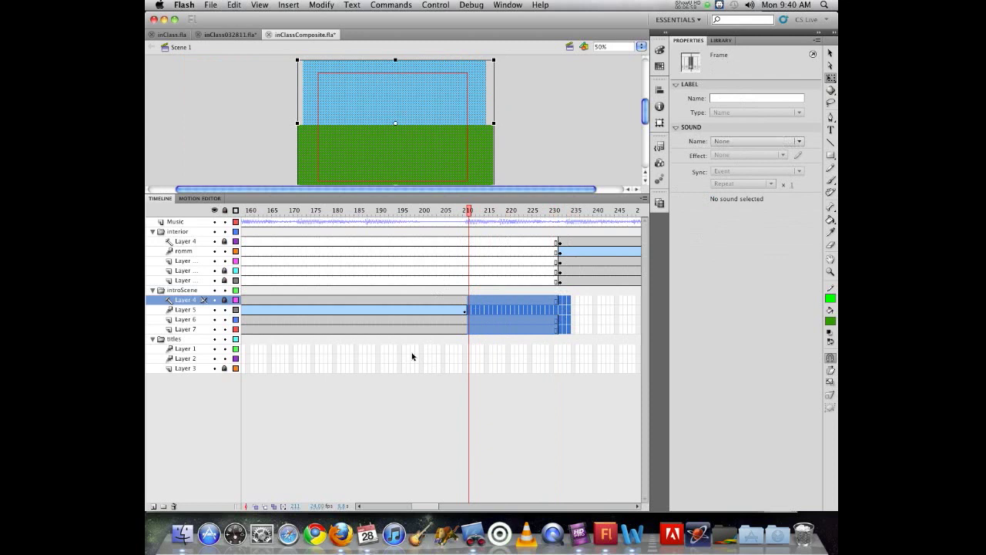
pyautogui.hotkey('shift', 'F5')
# Select the frame spans from 231 to 300 on all interior layers and move them to start at frame 211.
pyautogui.click(503, 262)
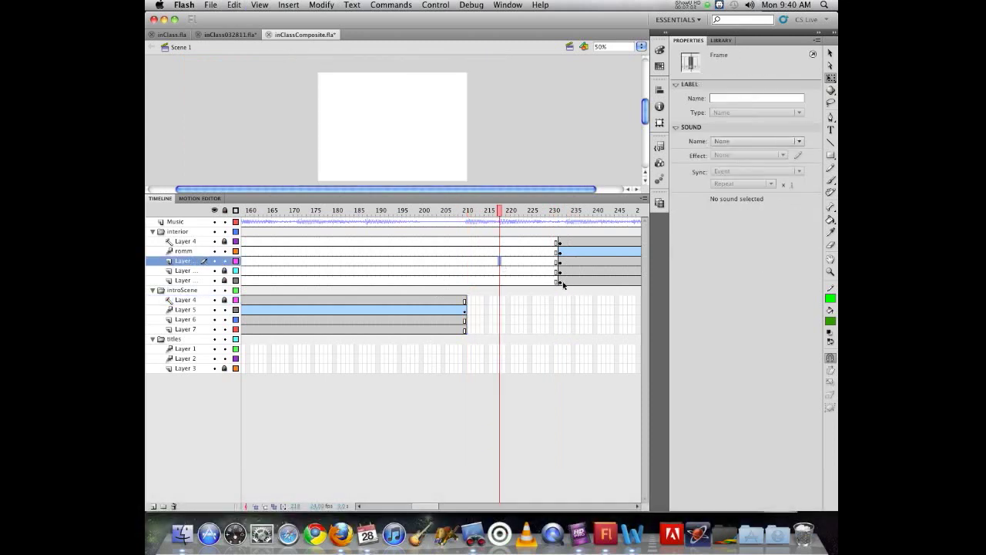
pyautogui.click(564, 282)
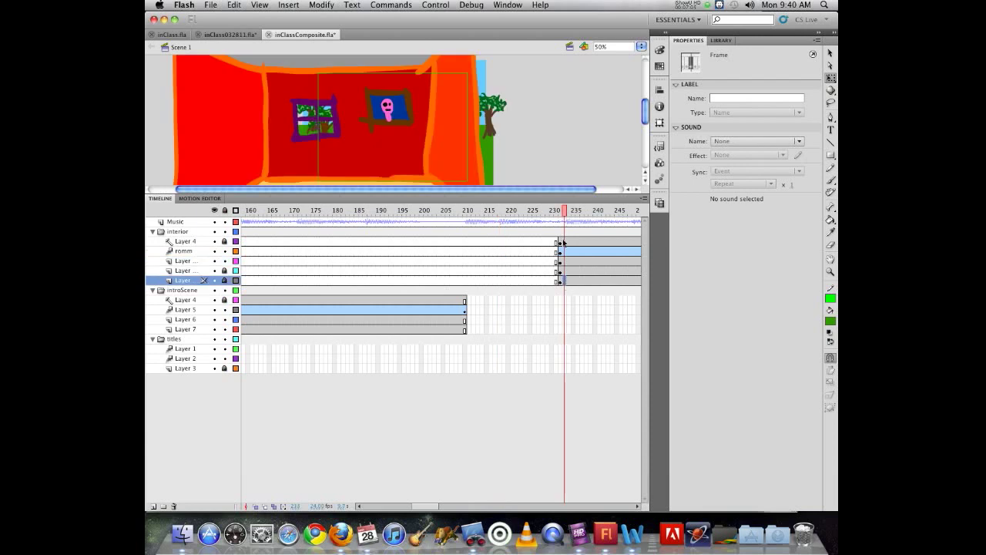
pyautogui.click(564, 261)
pyautogui.click(566, 282)
pyautogui.doubleClick(567, 282)
pyautogui.click(570, 272)
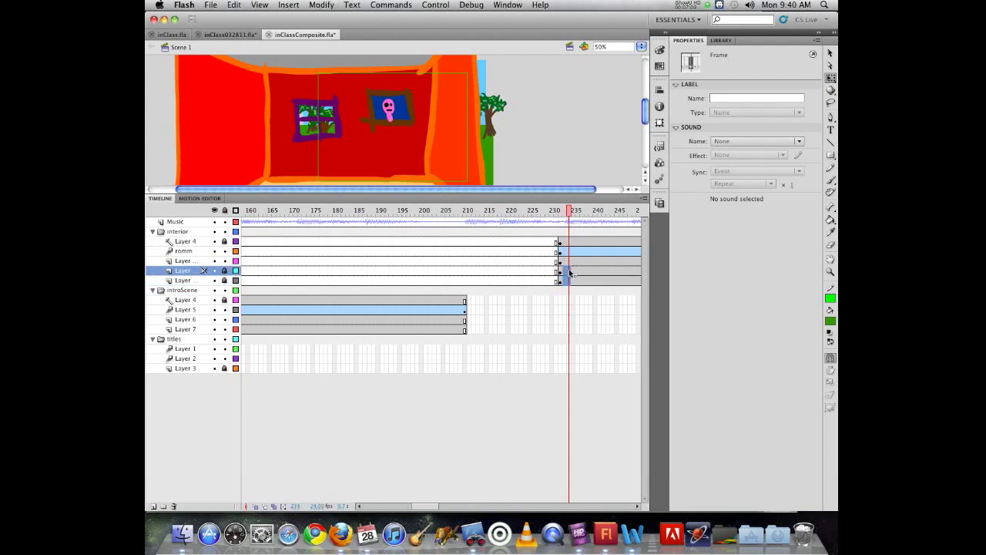
pyautogui.click(582, 282)
pyautogui.moveTo(561, 284); pyautogui.dragTo(470, 262)
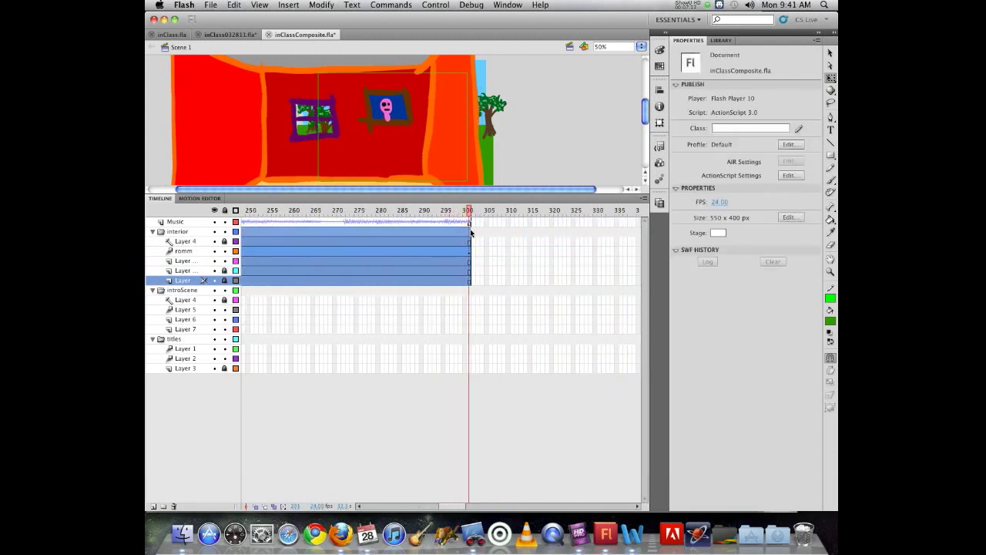
pyautogui.hscroll(-15, 419, 269)
pyautogui.hscroll(10, 419, 266)
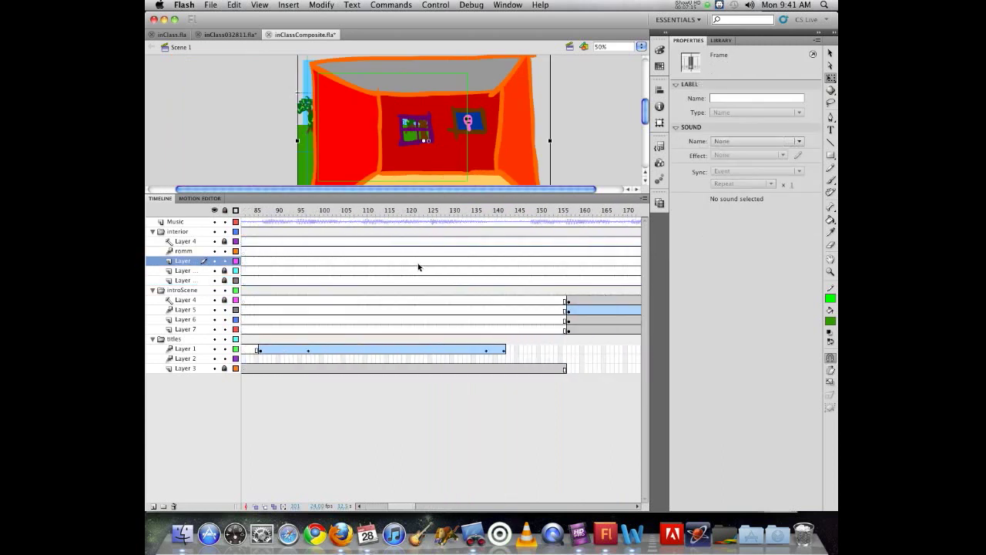
pyautogui.hscroll(2, 419, 265)
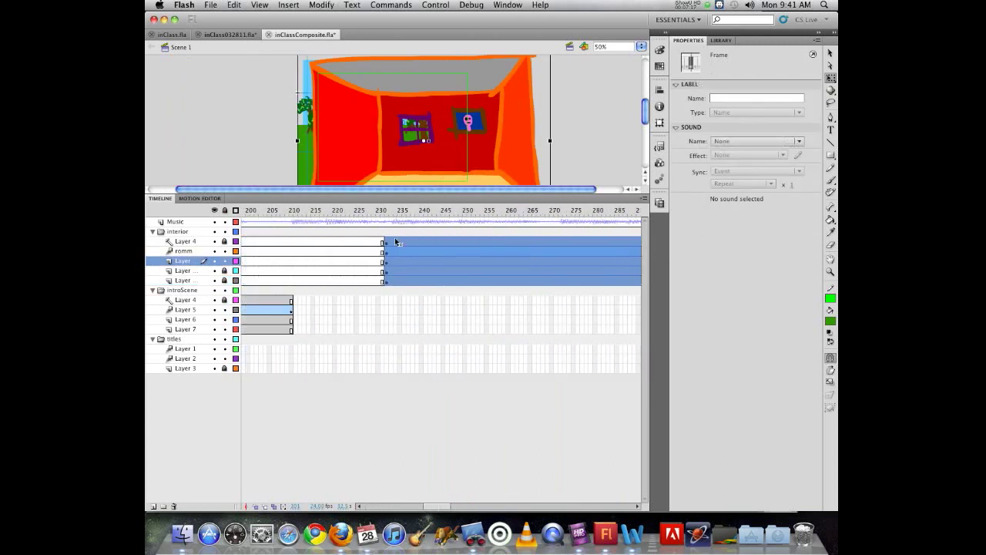
pyautogui.moveTo(396, 240); pyautogui.dragTo(307, 247)
# Scrub the start of the interior scene to frame 227, test the whole movie, and close the preview.
pyautogui.moveTo(252, 214); pyautogui.dragTo(364, 215)
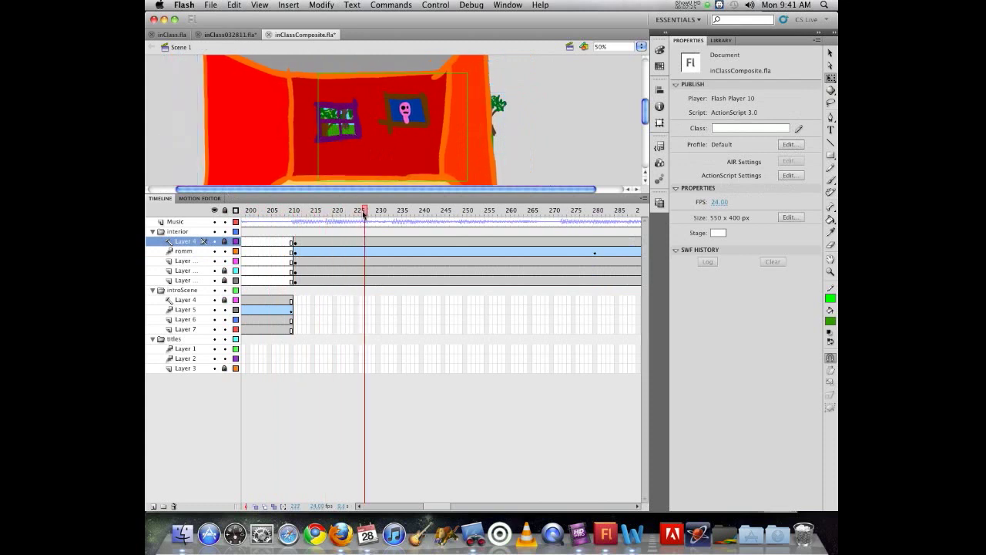
pyautogui.press('super+Return')
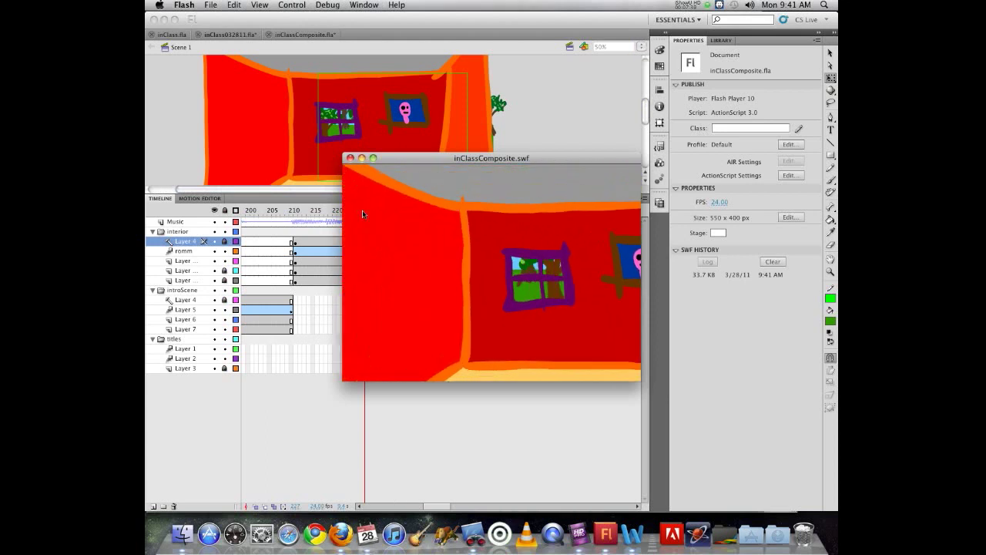
pyautogui.click(350, 159)
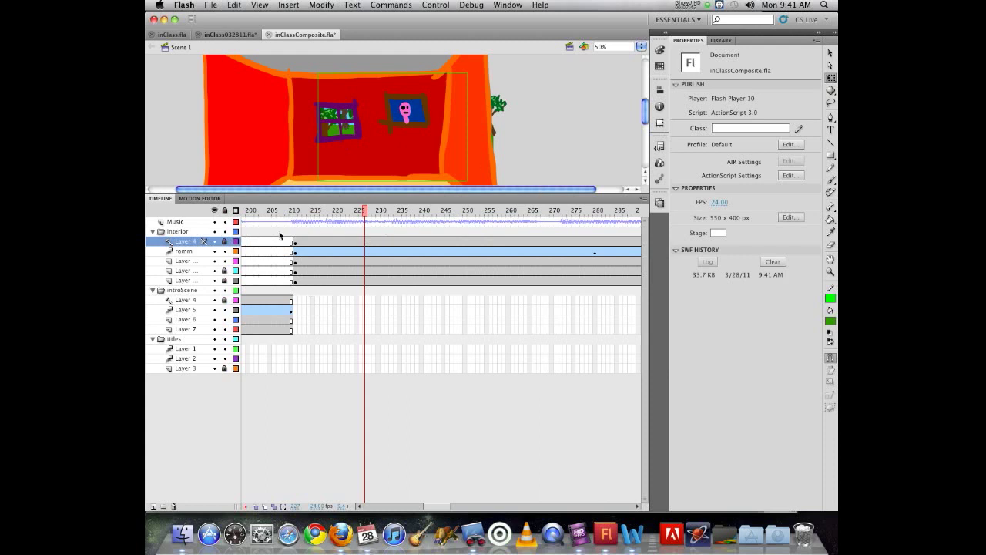
# Add a new layer above the Music layer and name it "character 1".
pyautogui.hscroll(-5, 276, 237)
pyautogui.hscroll(-7, 277, 237)
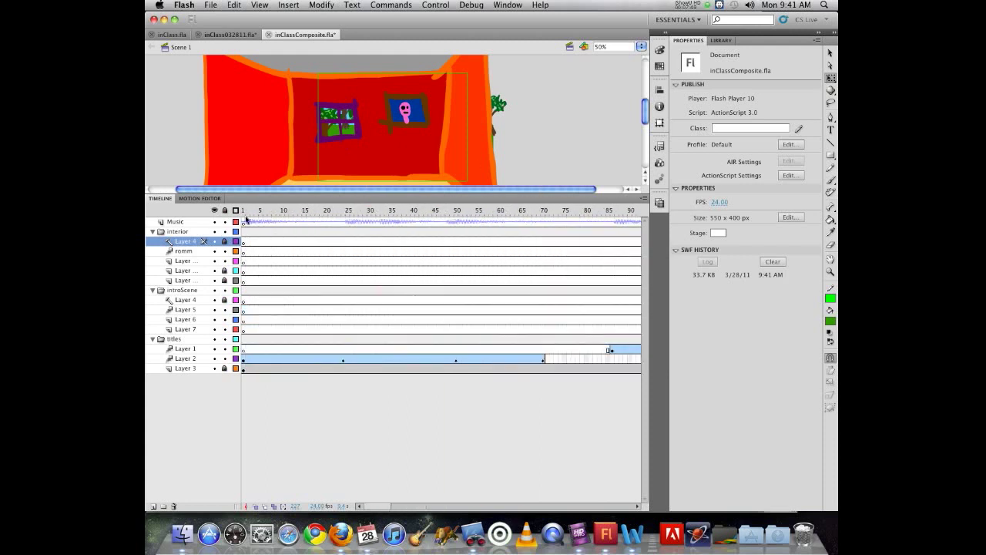
pyautogui.click(174, 222)
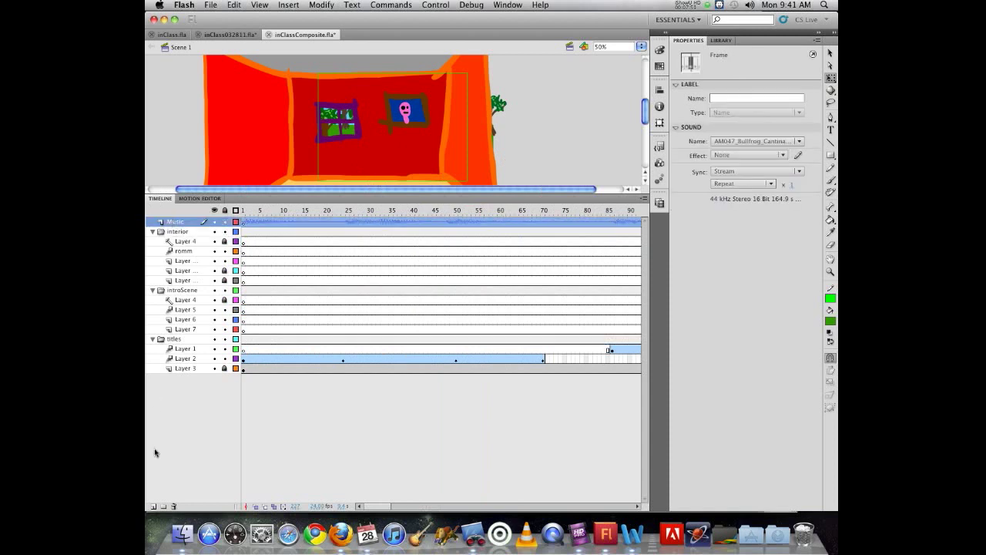
pyautogui.click(153, 506)
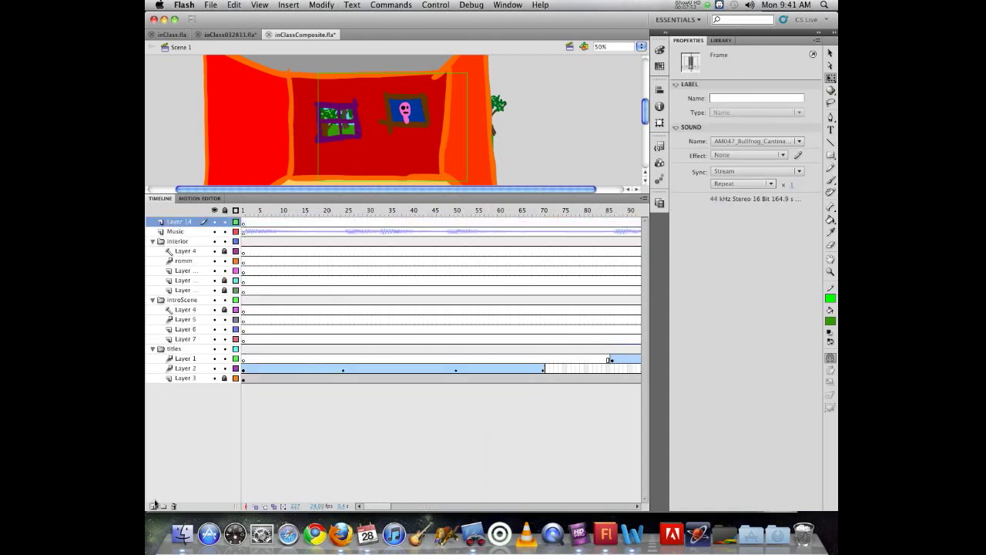
pyautogui.doubleClick(180, 222)
pyautogui.write('ch')
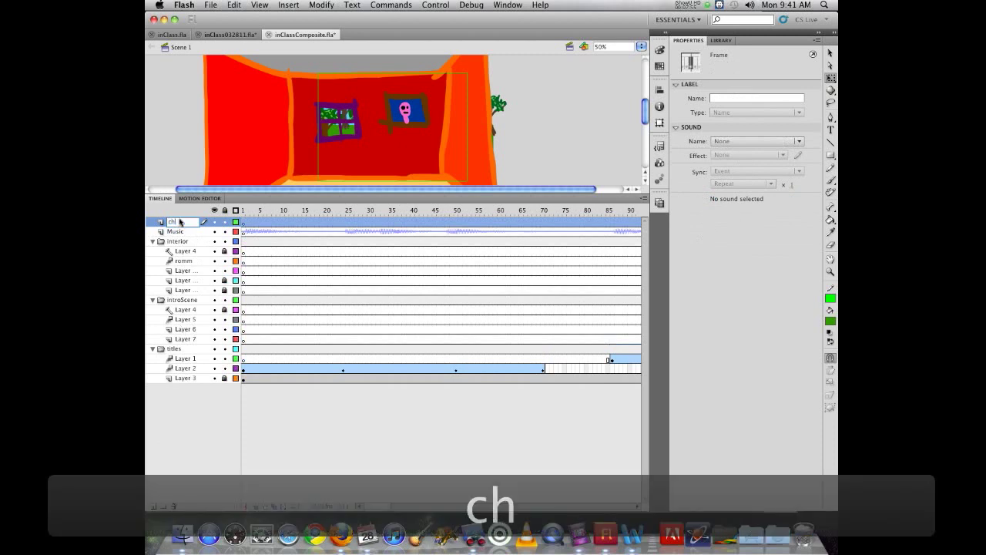
pyautogui.write('aracter')
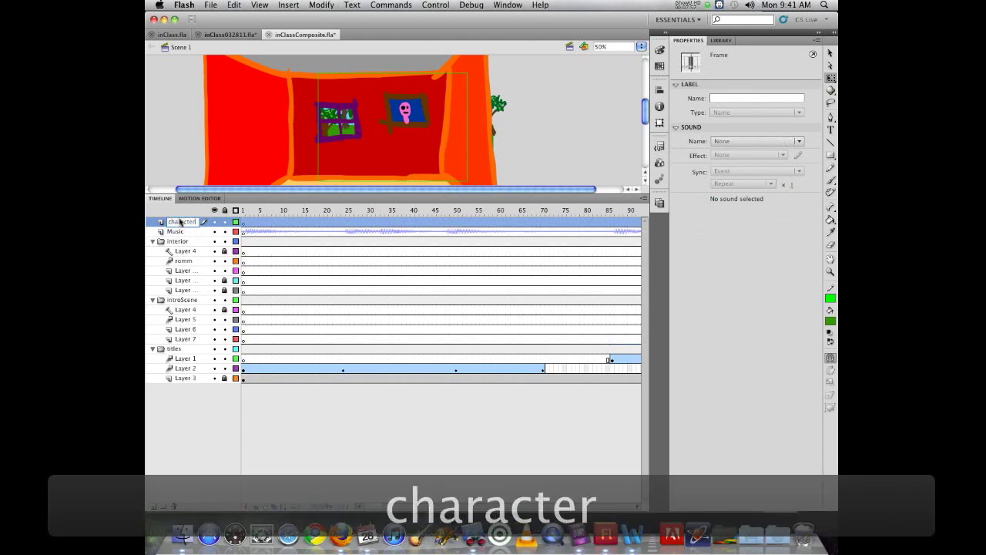
pyautogui.press('Return')
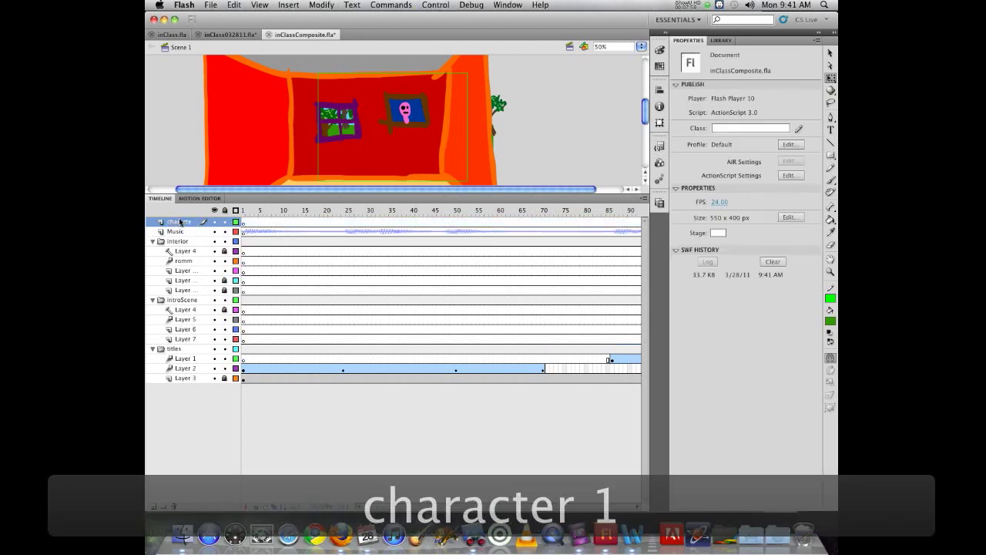